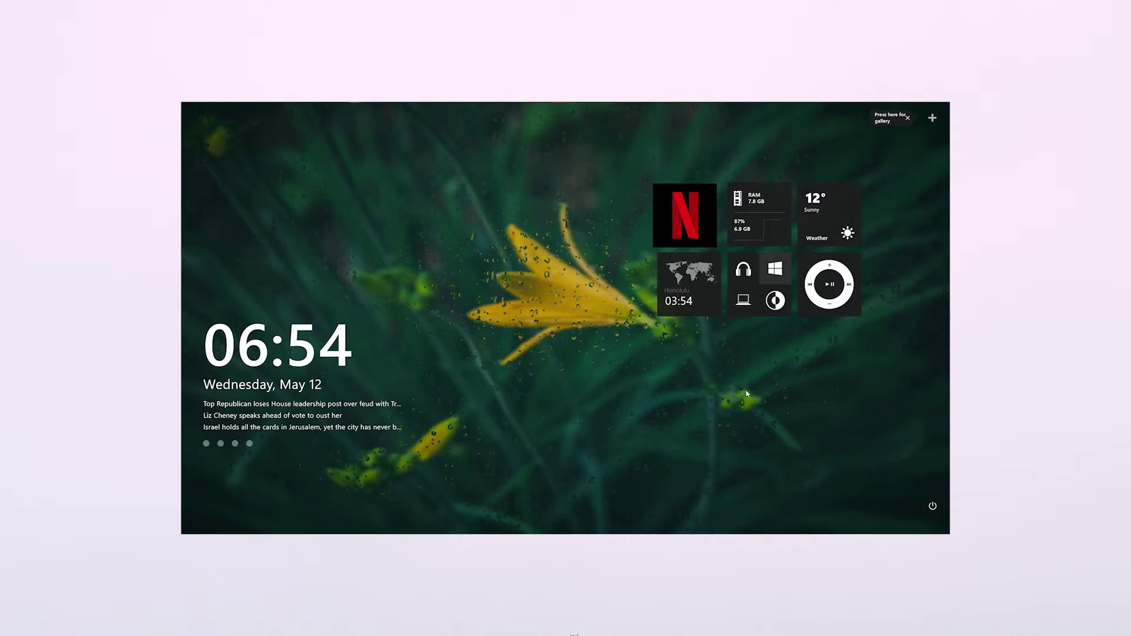
Refresh the starry-night mountain desktop from its right-click menu.
right_click(446, 298)
left_click(488, 329)
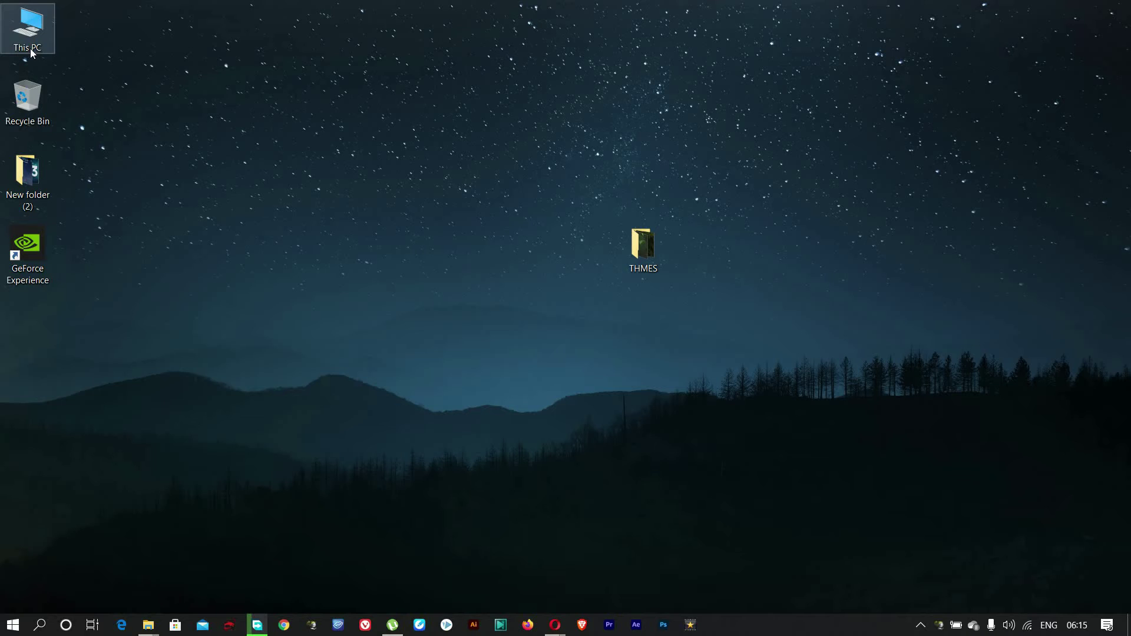
Refresh the desktop again and bring up the Omnimo 10 Opera window.
right_click(327, 189)
left_click(369, 235)
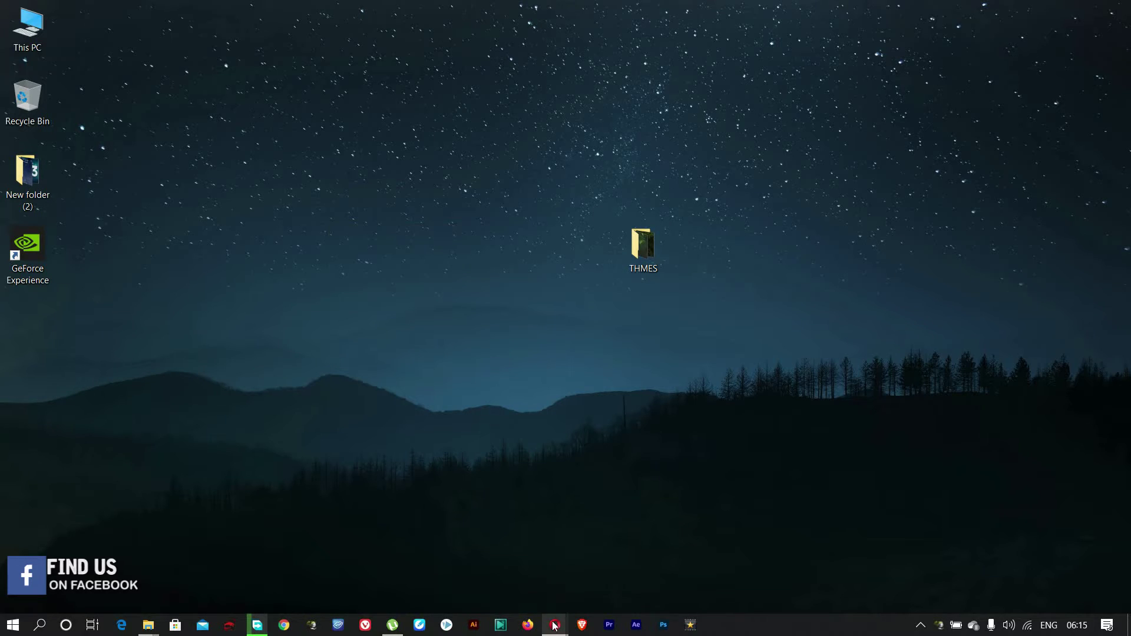
mouse_move(555, 626)
left_click(618, 584)
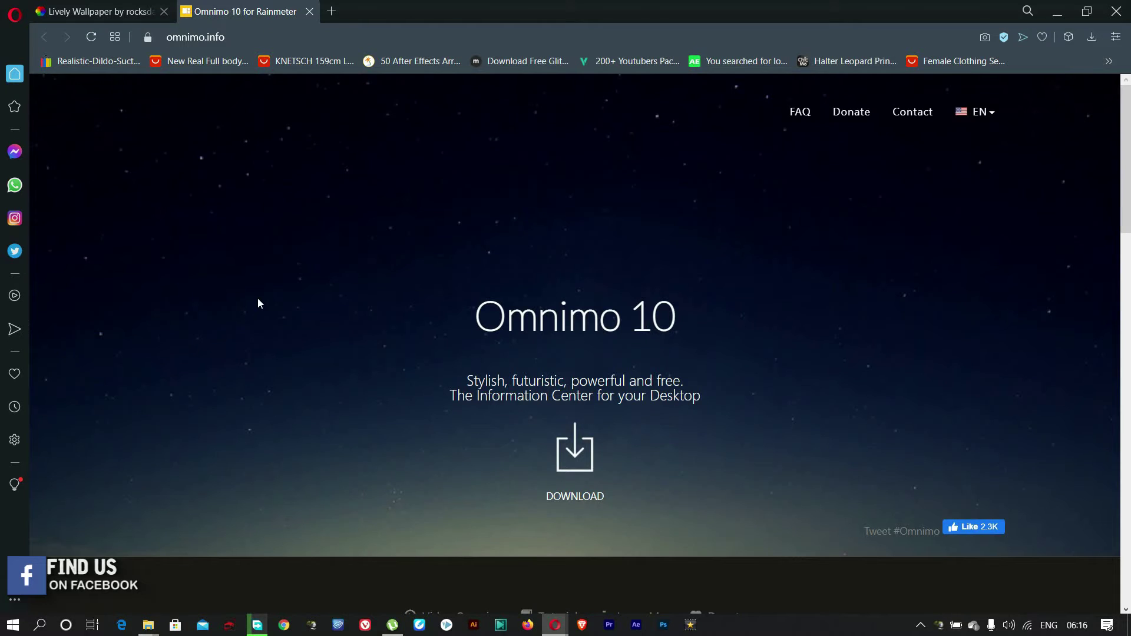
Skim the Omnimo 10 page, switch to the Lively Wallpaper tab, then minimize Opera.
scroll(419, 339, "down", 3)
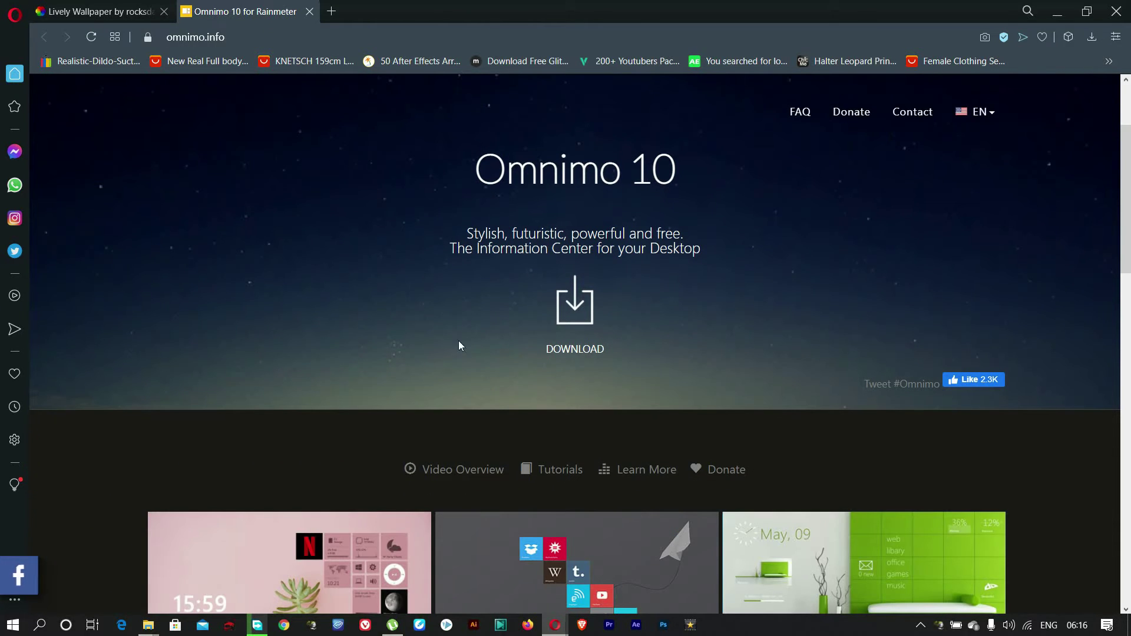
scroll(548, 309, "up", 3)
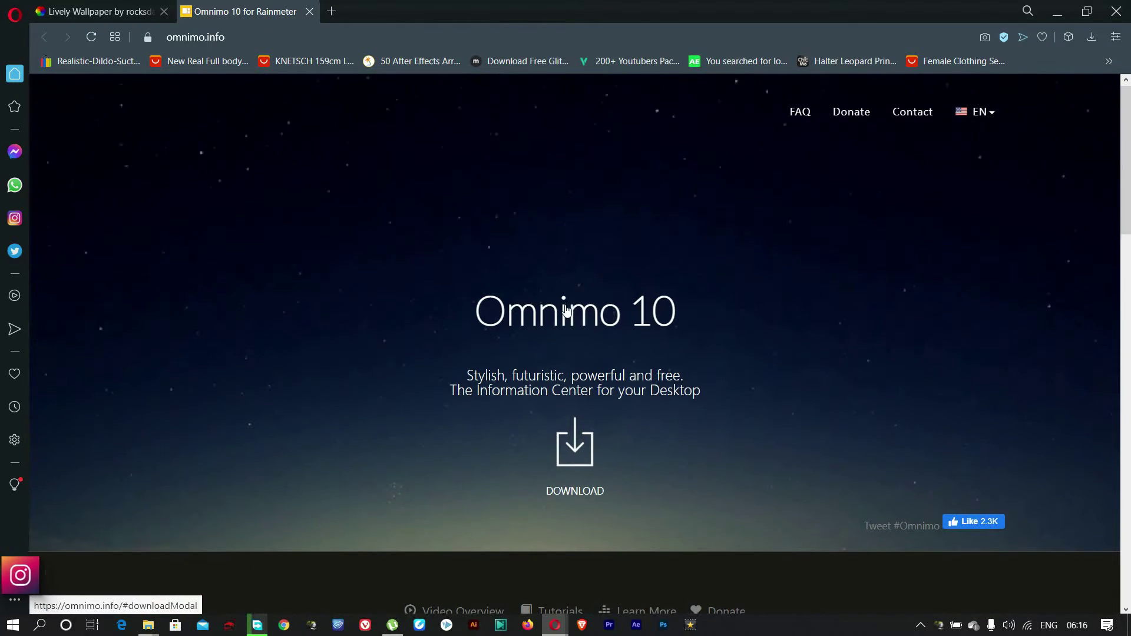
left_click(70, 5)
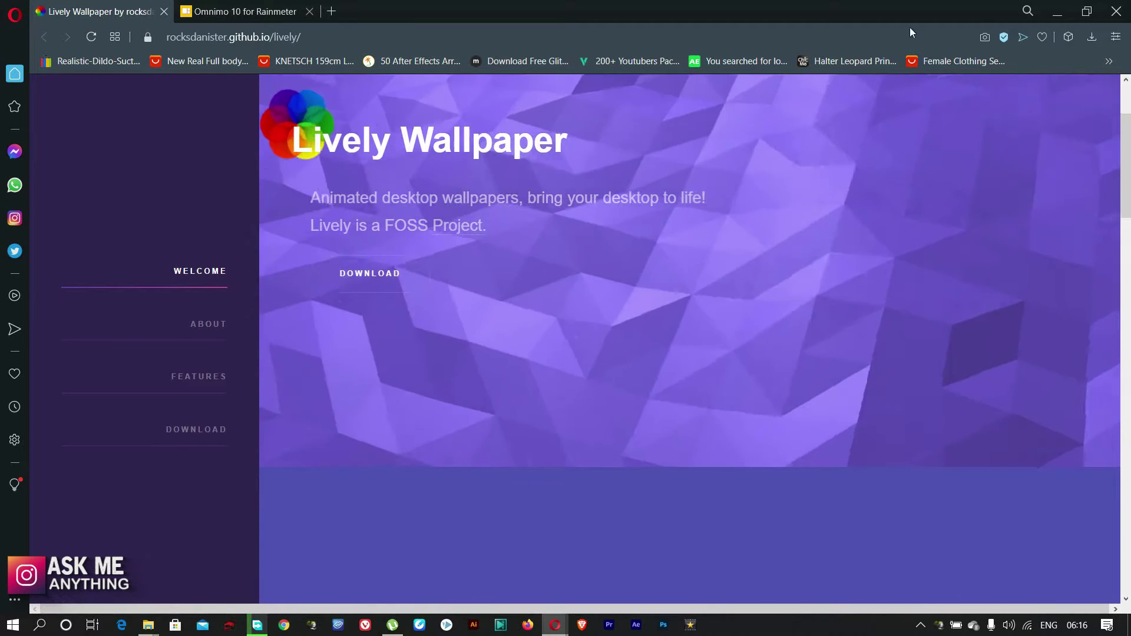
left_click(1058, 11)
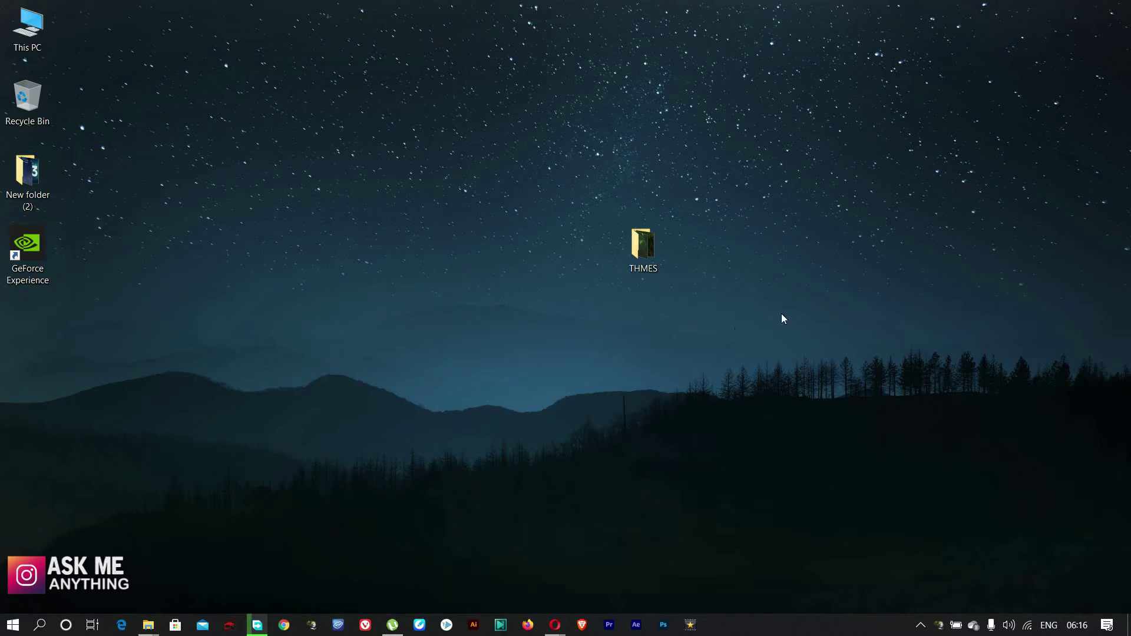
Open THMES and look over Omnimo10.zip and the five pexels JPGs, leaving nothing selected.
double_click(642, 242)
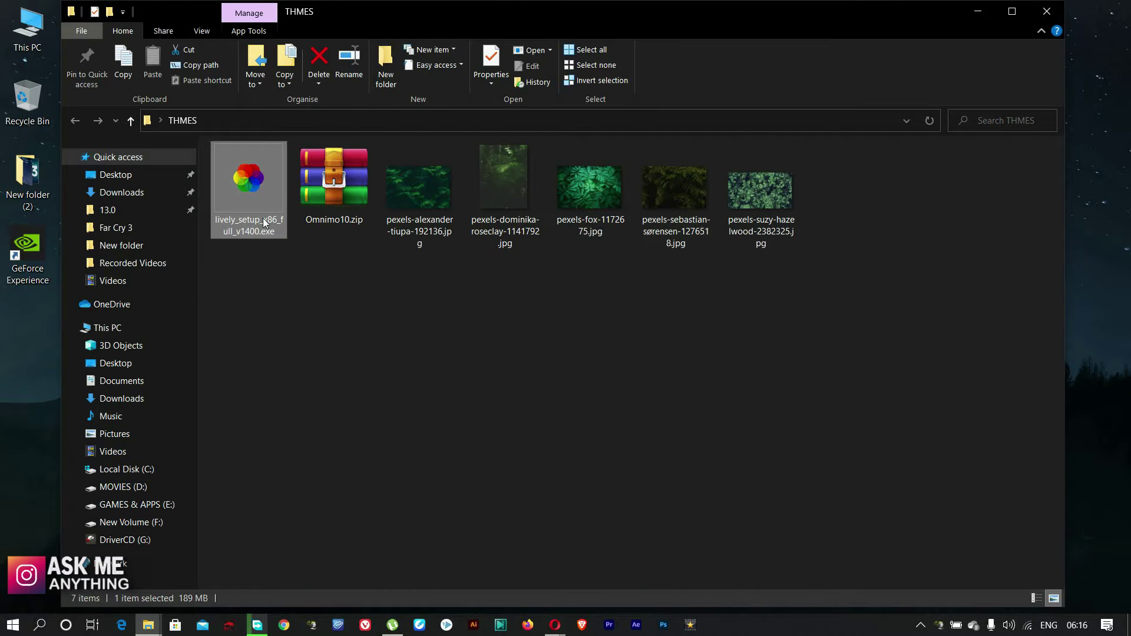
left_click(327, 173)
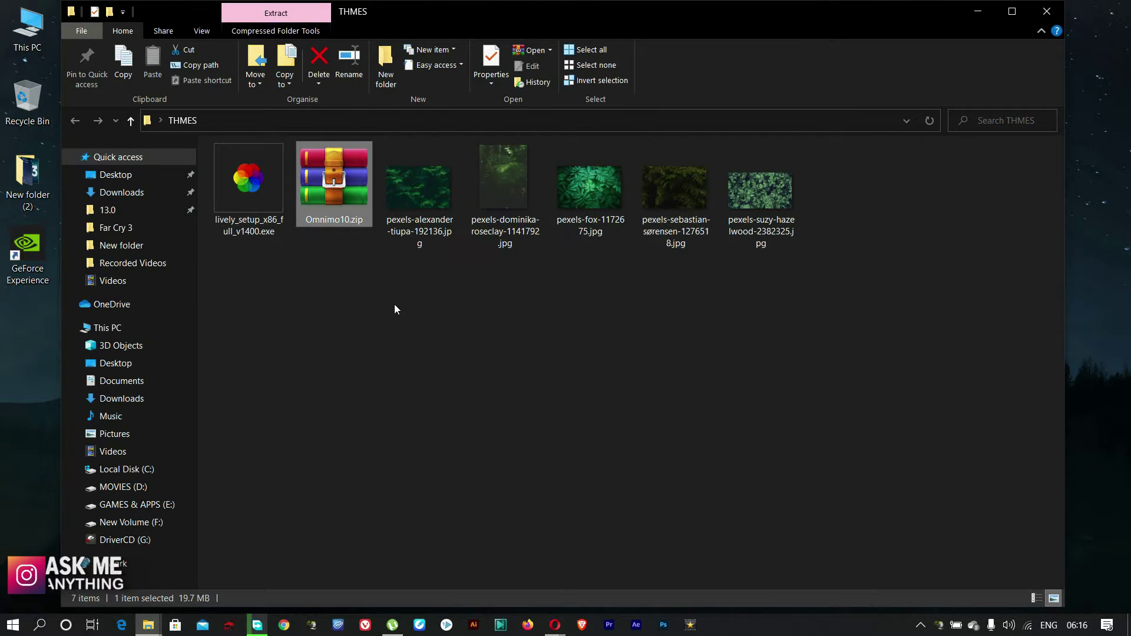
left_click_drag(395, 304, 844, 157)
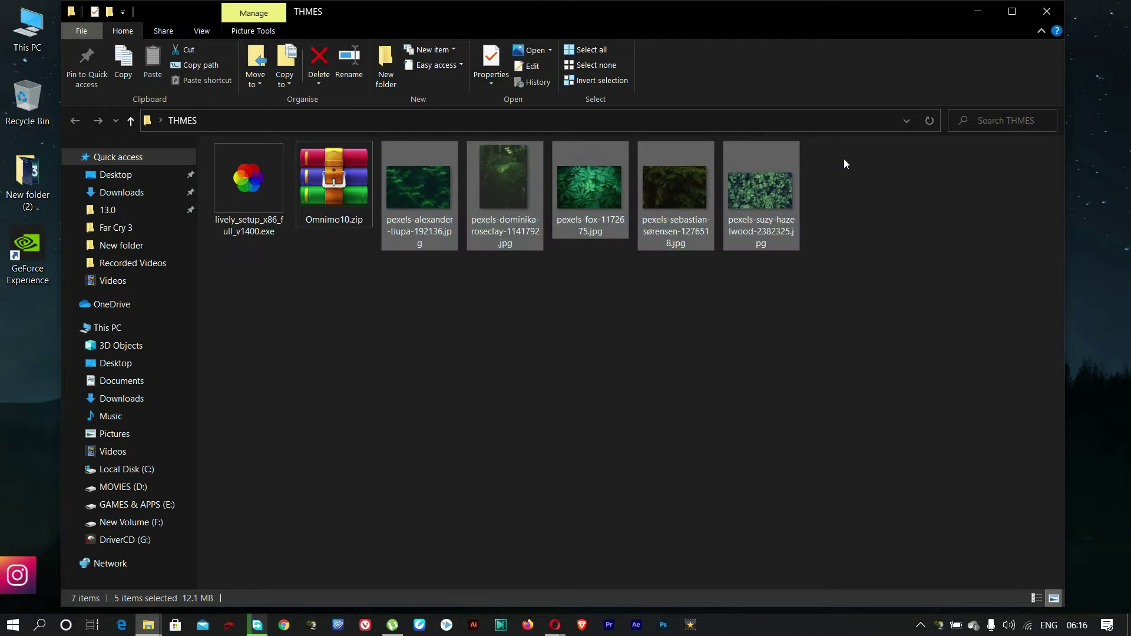
left_click(861, 253)
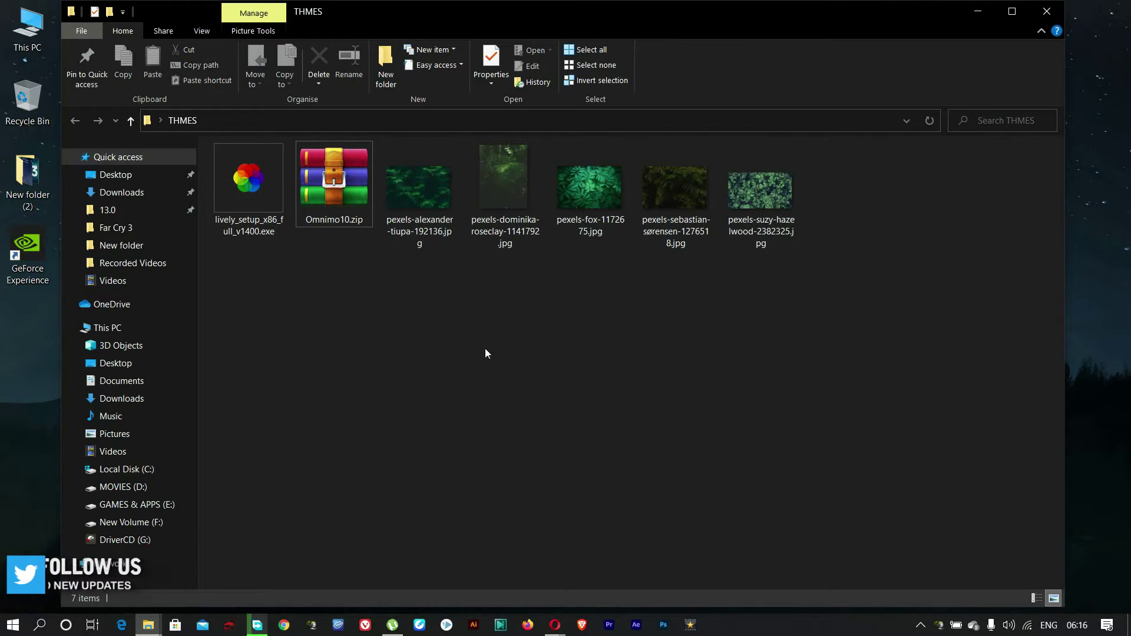
left_click_drag(420, 313, 886, 184)
left_click(847, 325)
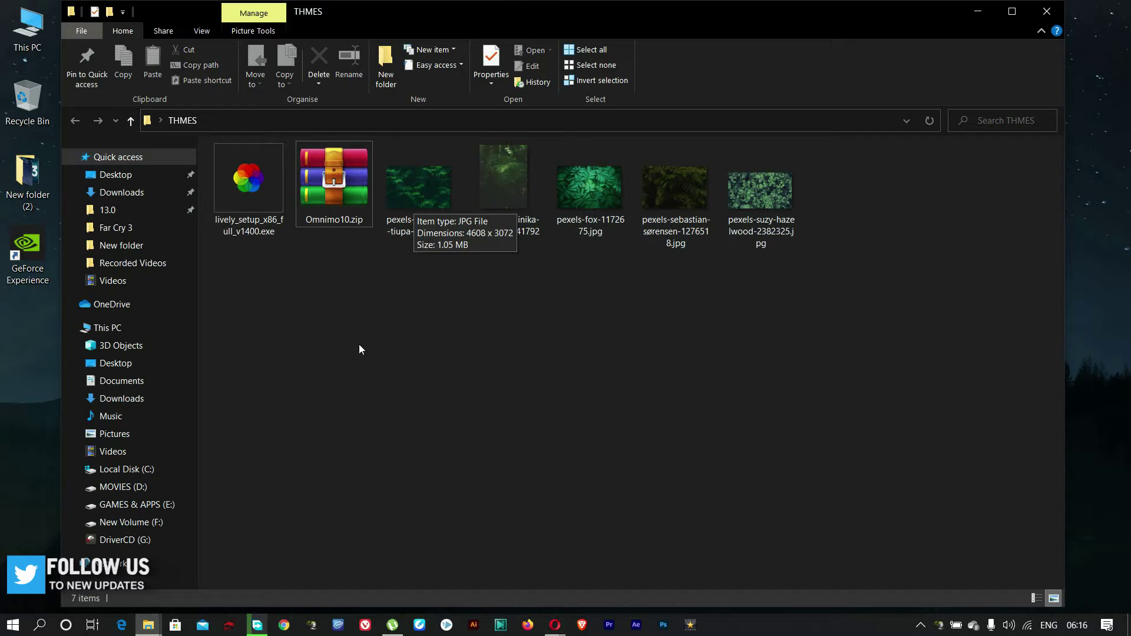
Launch the lively_setup installer, allow it, install for the current user only, in English.
double_click(249, 198)
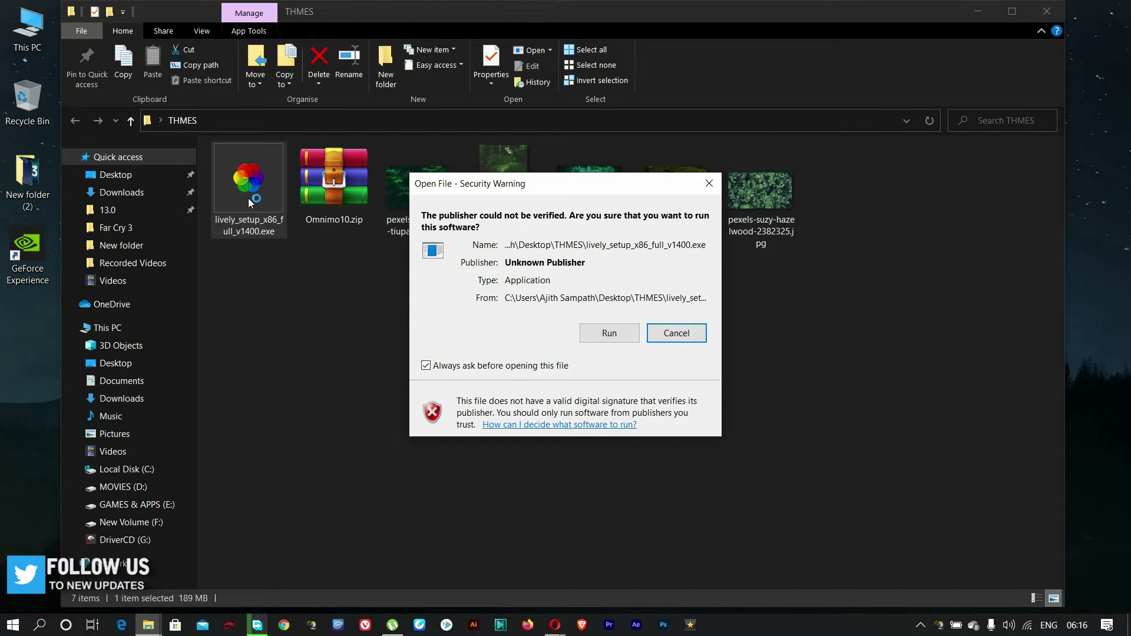
left_click(619, 338)
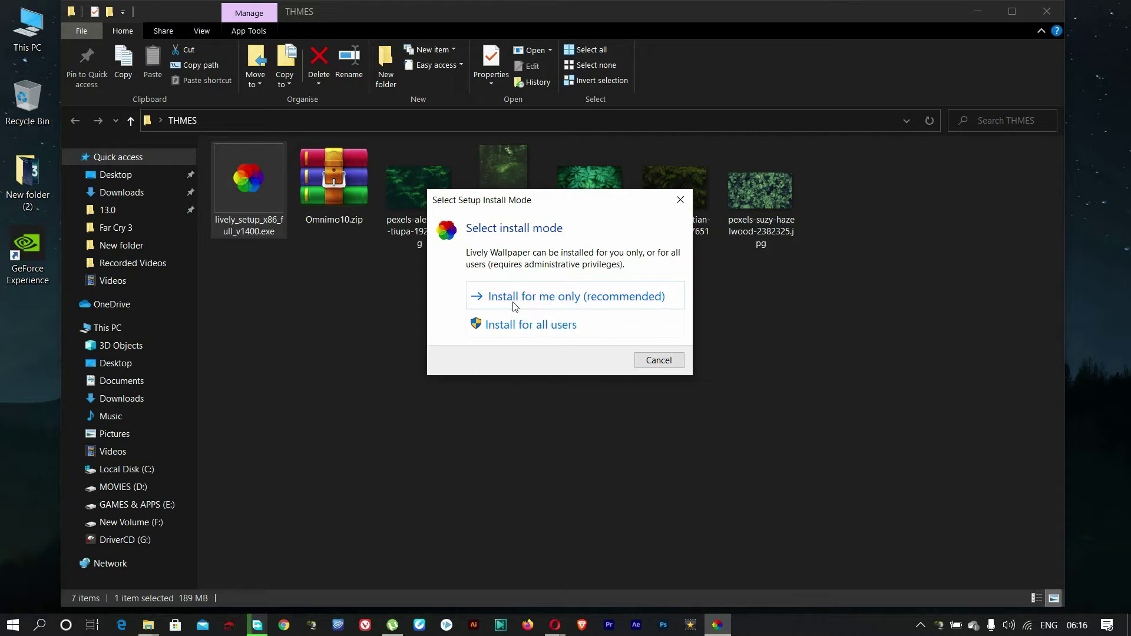
left_click(514, 303)
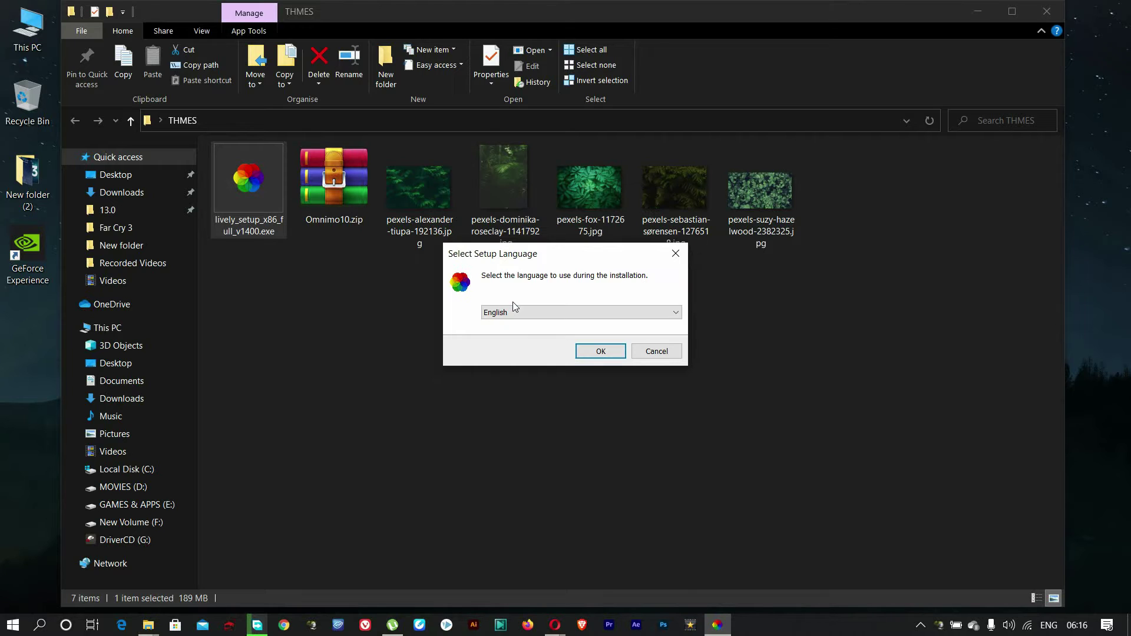
left_click(542, 312)
left_click(543, 317)
left_click(615, 359)
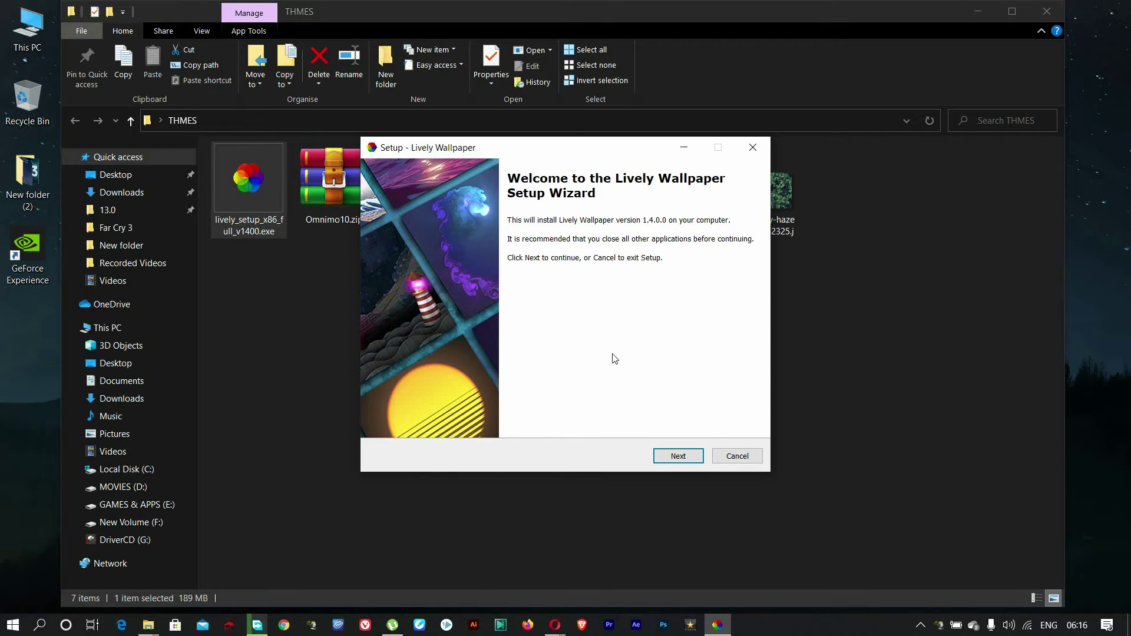
Accept the GNU licence, keep the default folder and tasks, install and finish.
left_click(678, 456)
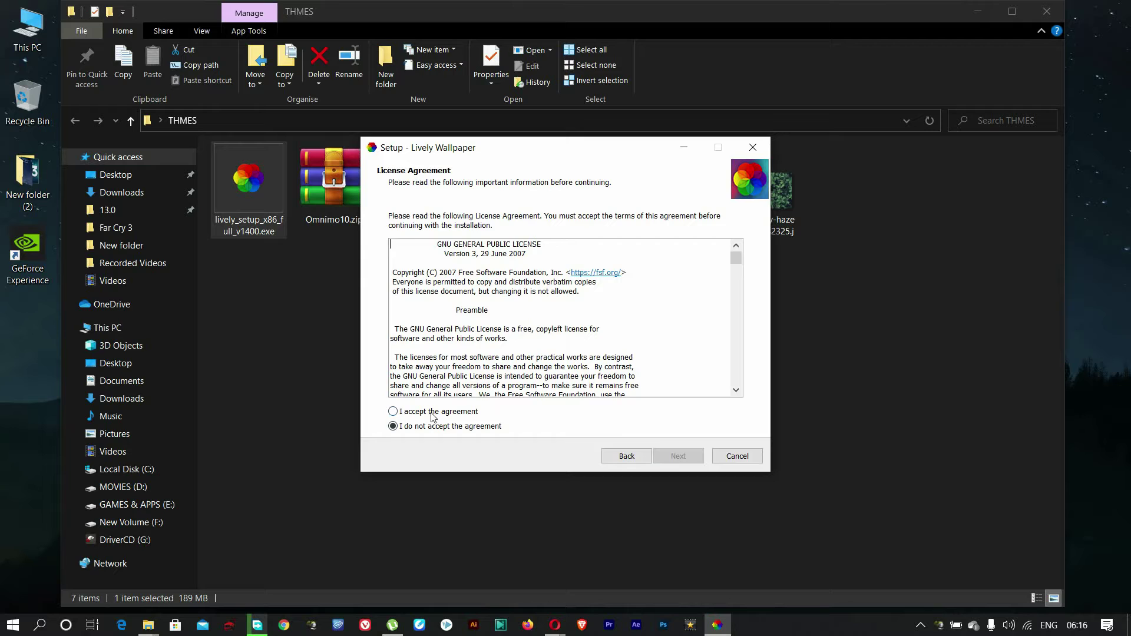
left_click(433, 413)
left_click(686, 457)
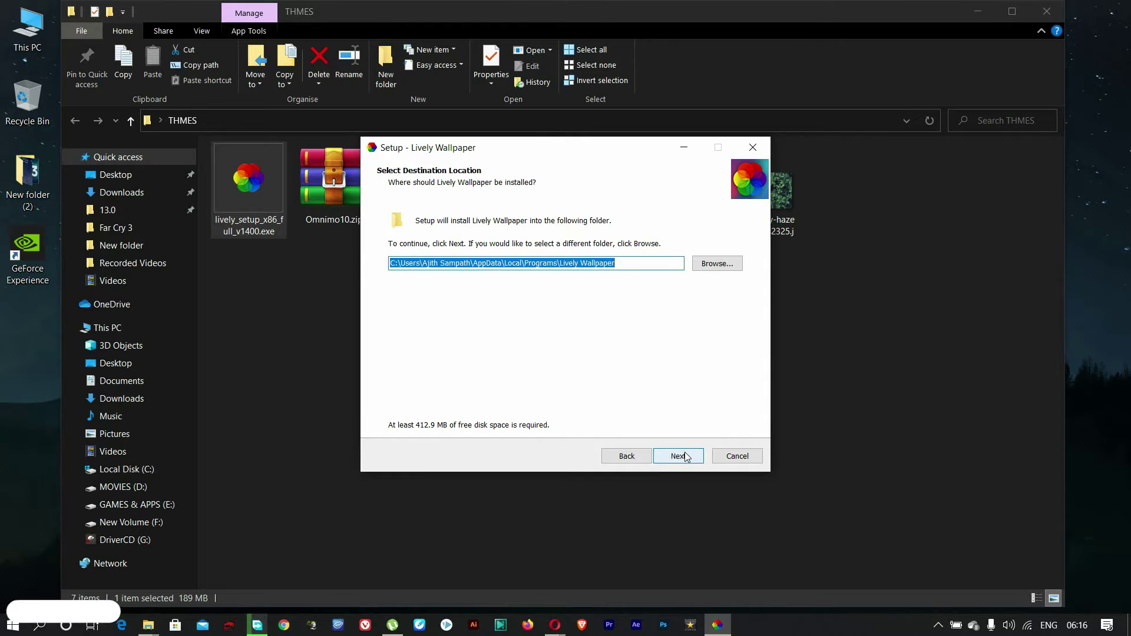
left_click(682, 460)
left_click(682, 460)
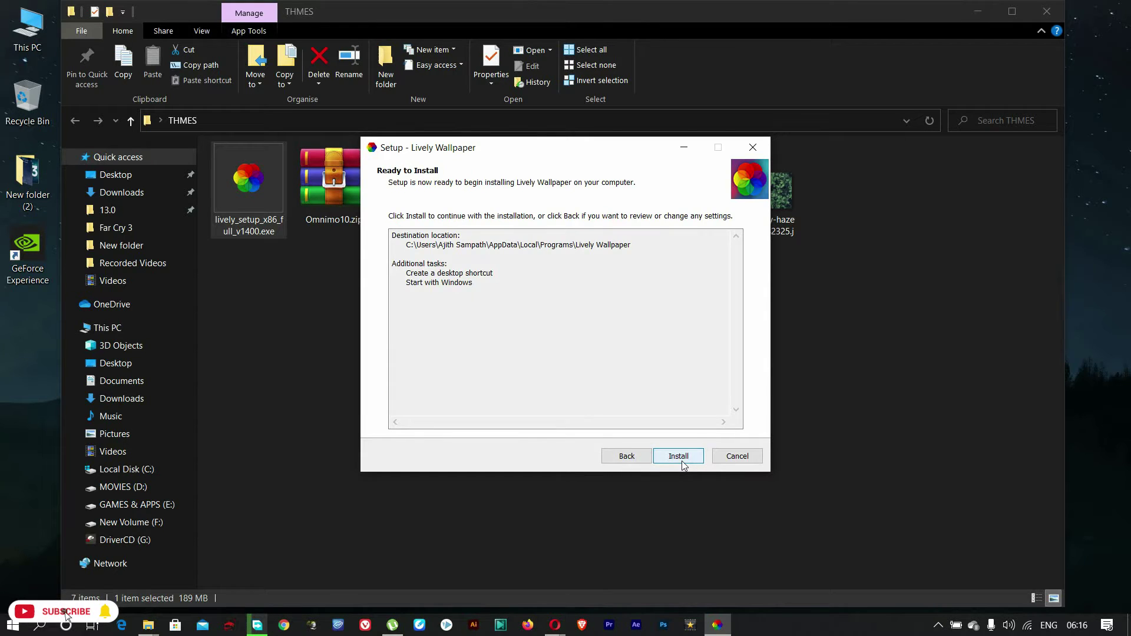
left_click(682, 459)
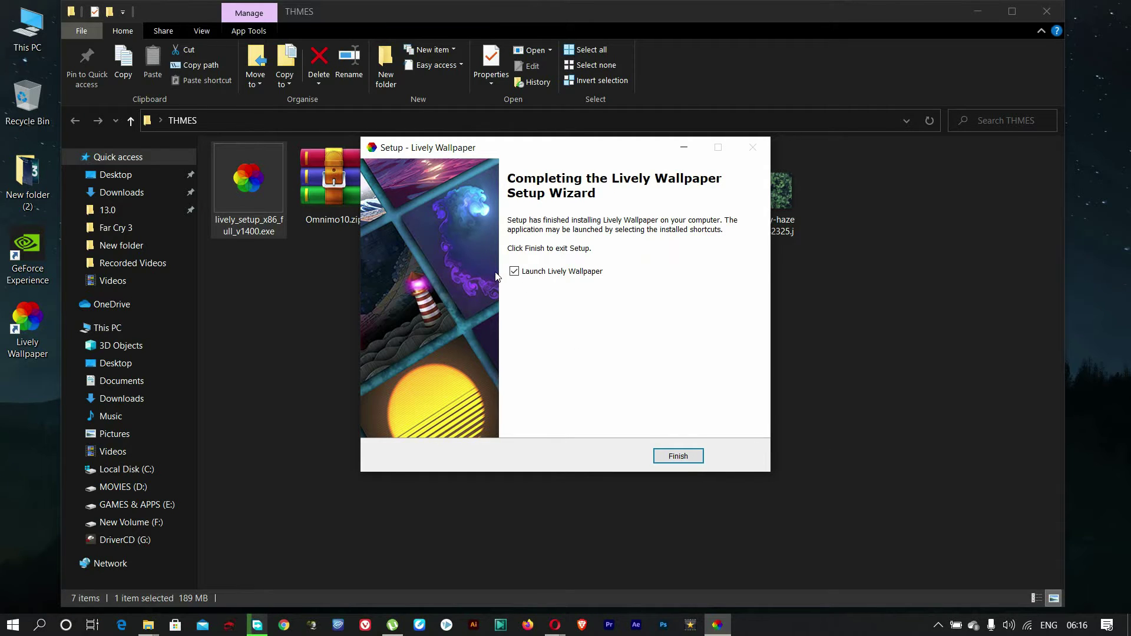
left_click(685, 457)
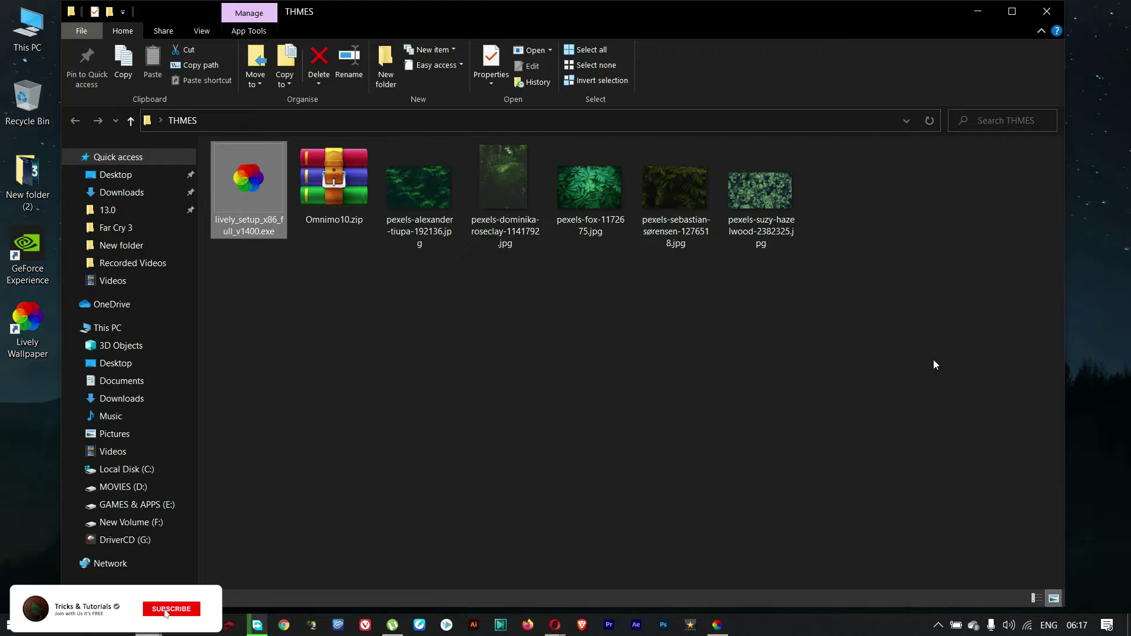
Step through Lively's Welcome, Start with Windows and User Interface pages, keeping the defaults.
left_click(981, 12)
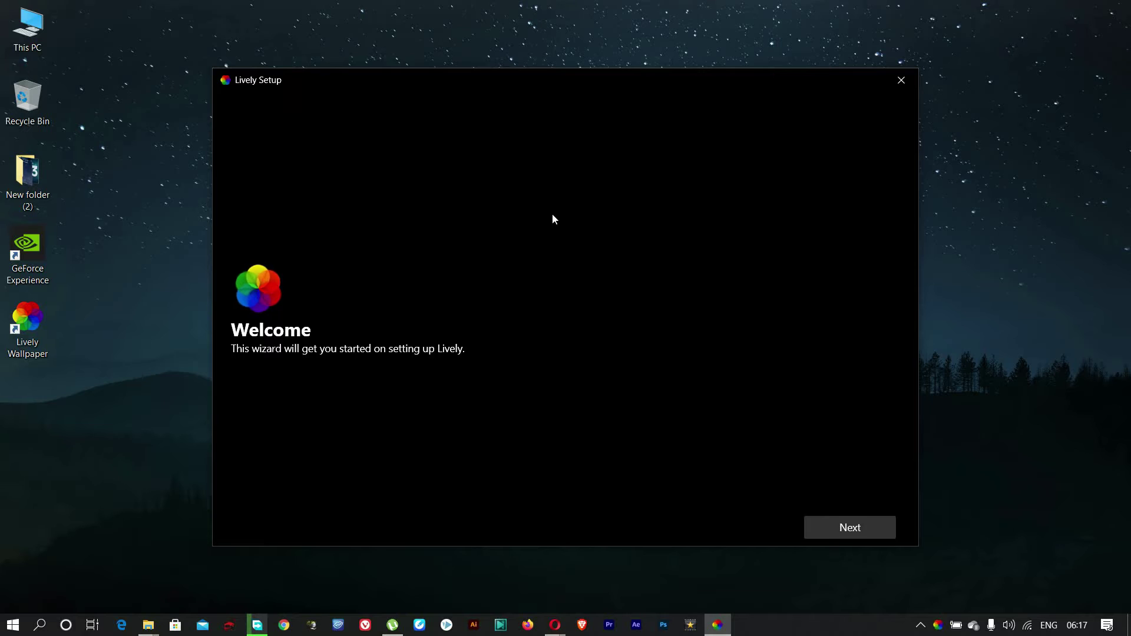
left_click(855, 532)
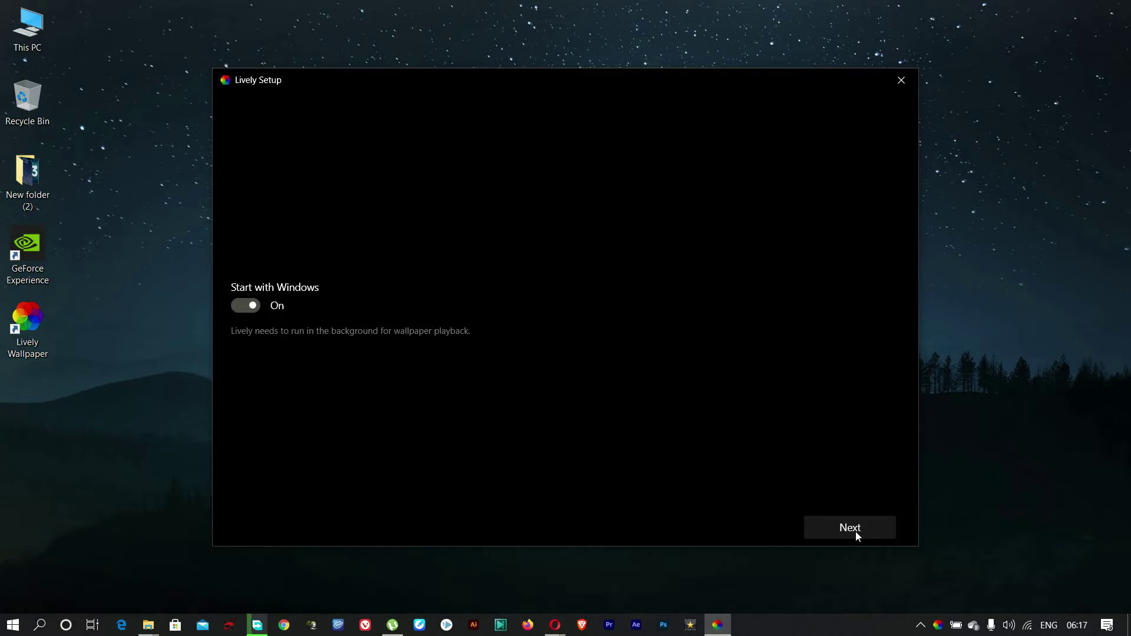
left_click(855, 532)
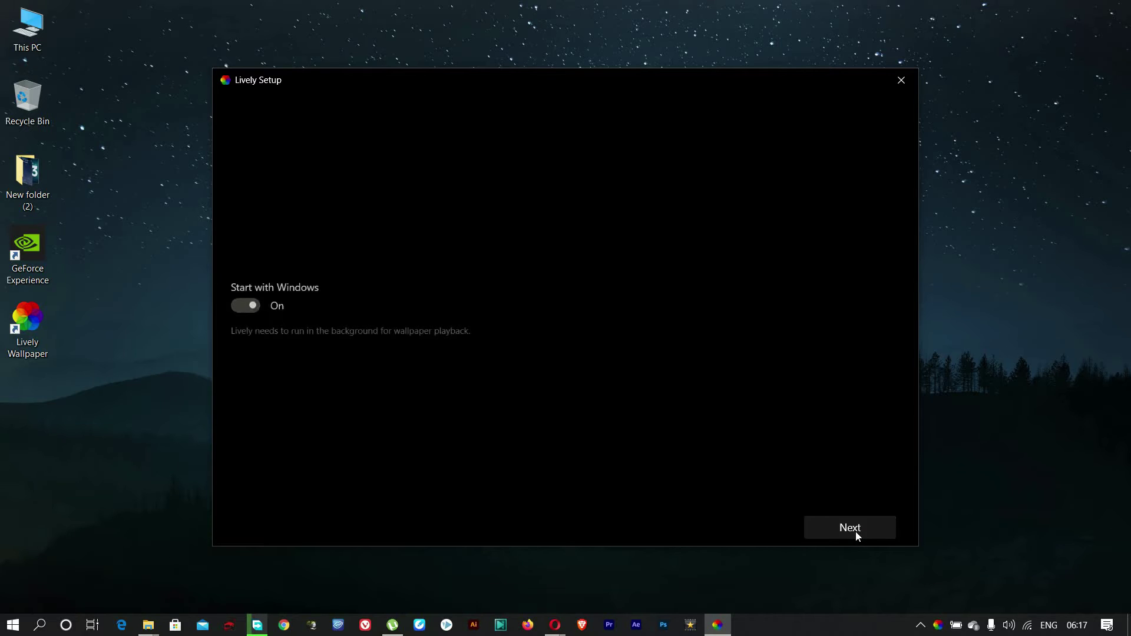
left_click(855, 531)
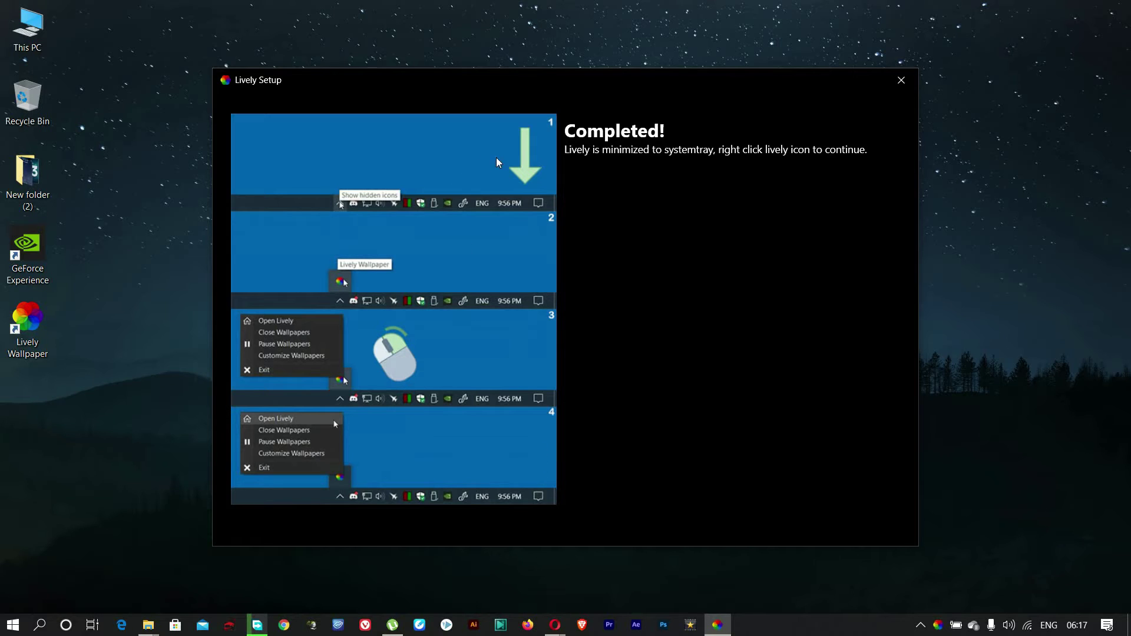
right_click(939, 631)
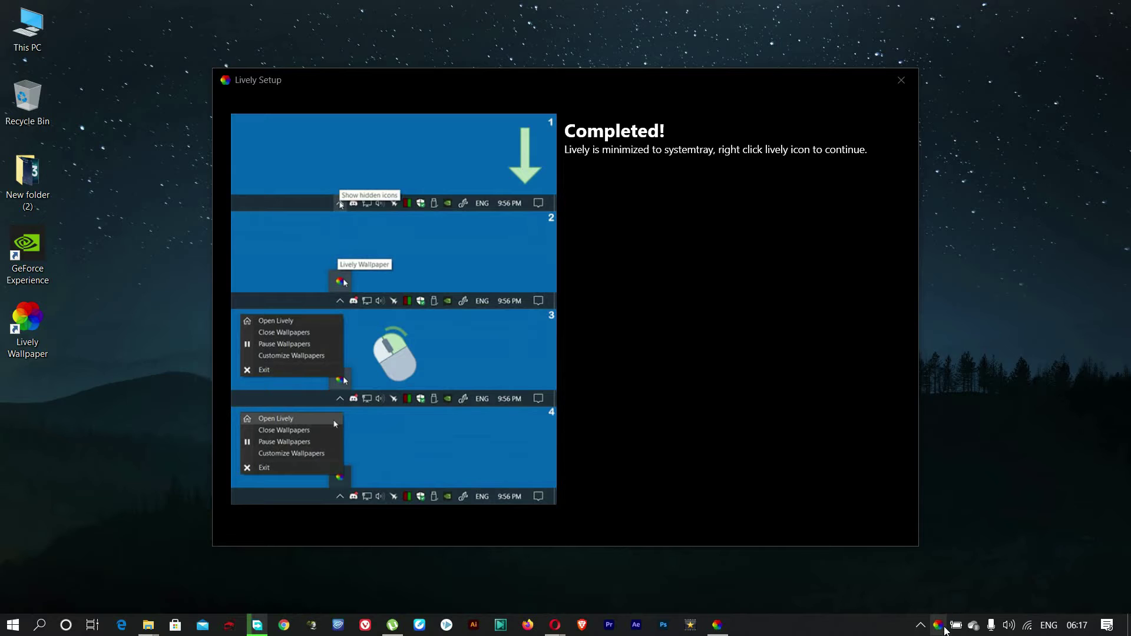
Open Lively's wallpaper library from the tray and apply the Rain v2 wallpaper.
left_click(940, 626)
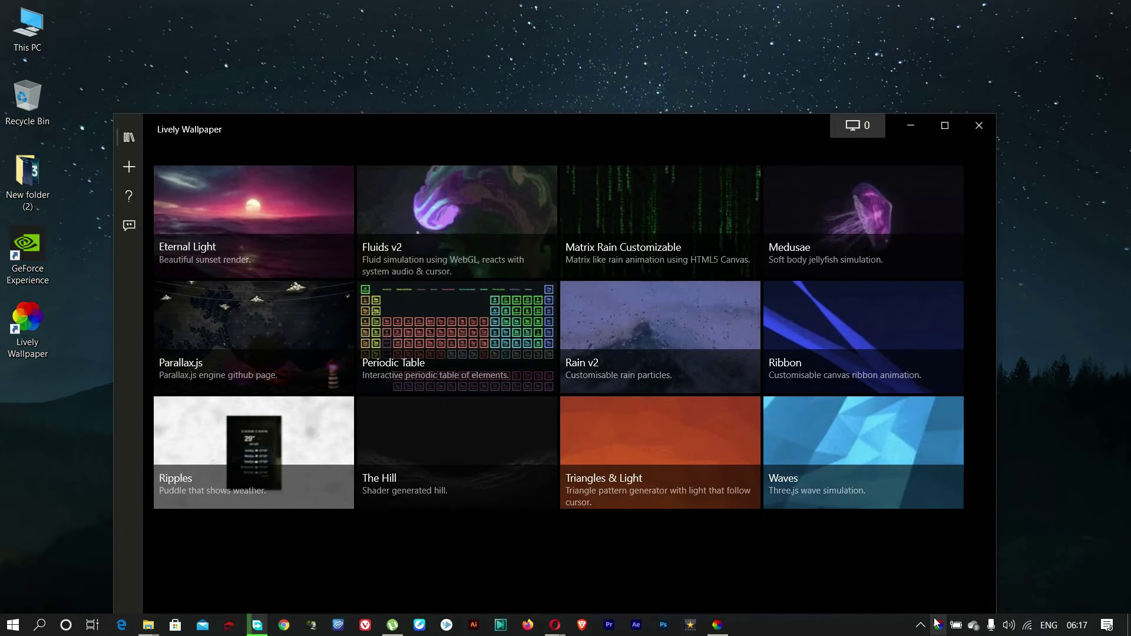
left_click_drag(642, 126, 637, 51)
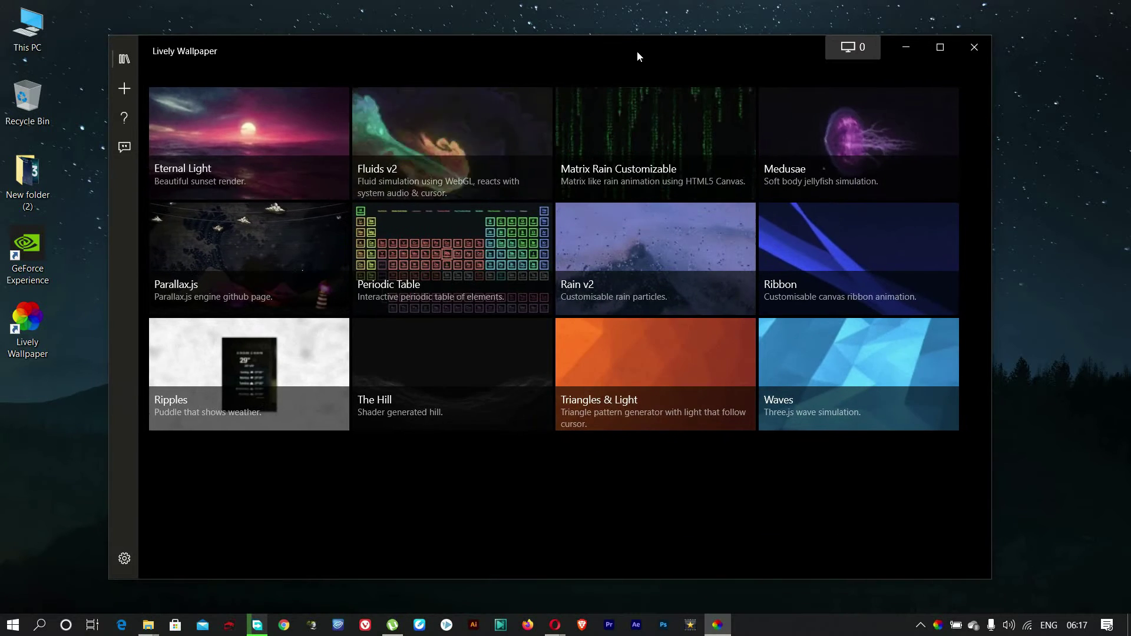
left_click(638, 243)
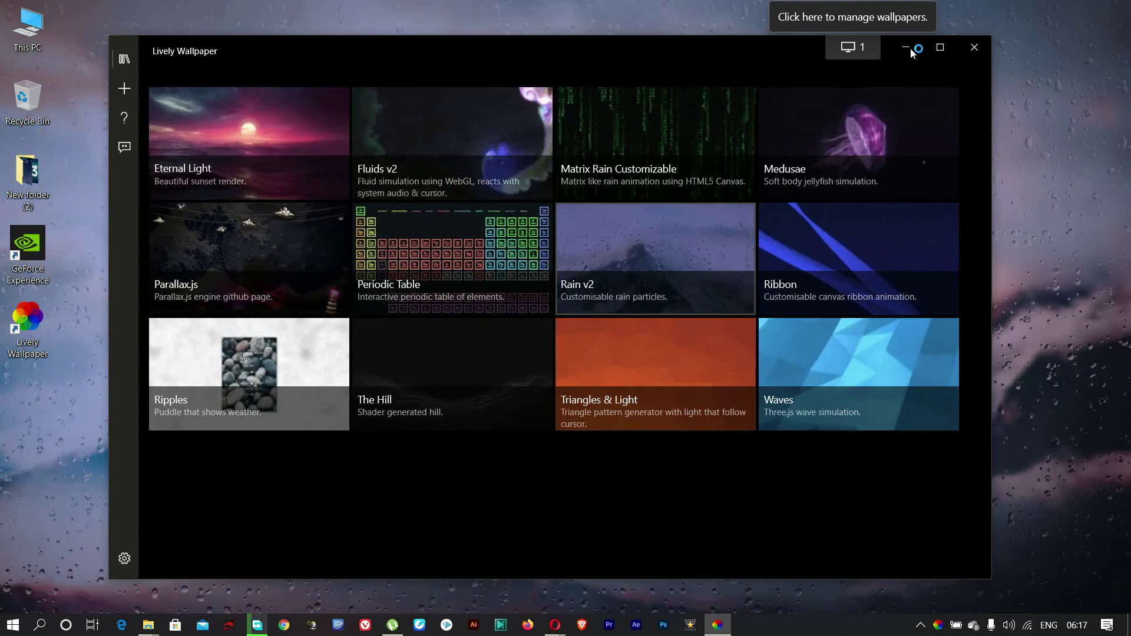
left_click(909, 49)
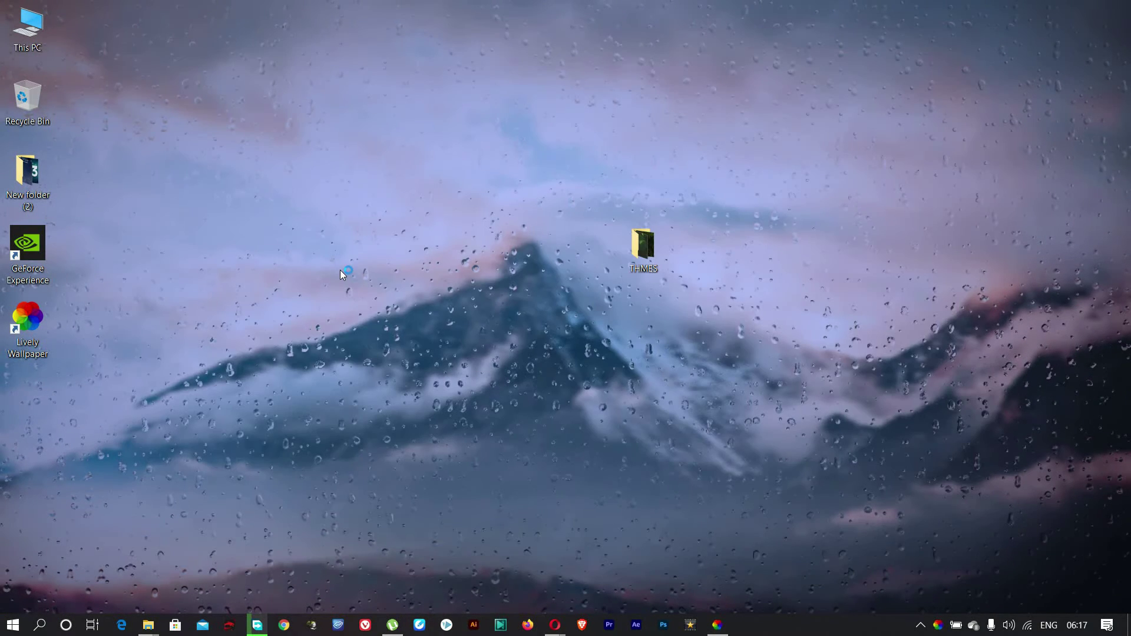
left_click(718, 624)
Open Rain v2's wallpapers folder and copy the five pexels images from THMES.
right_click(632, 274)
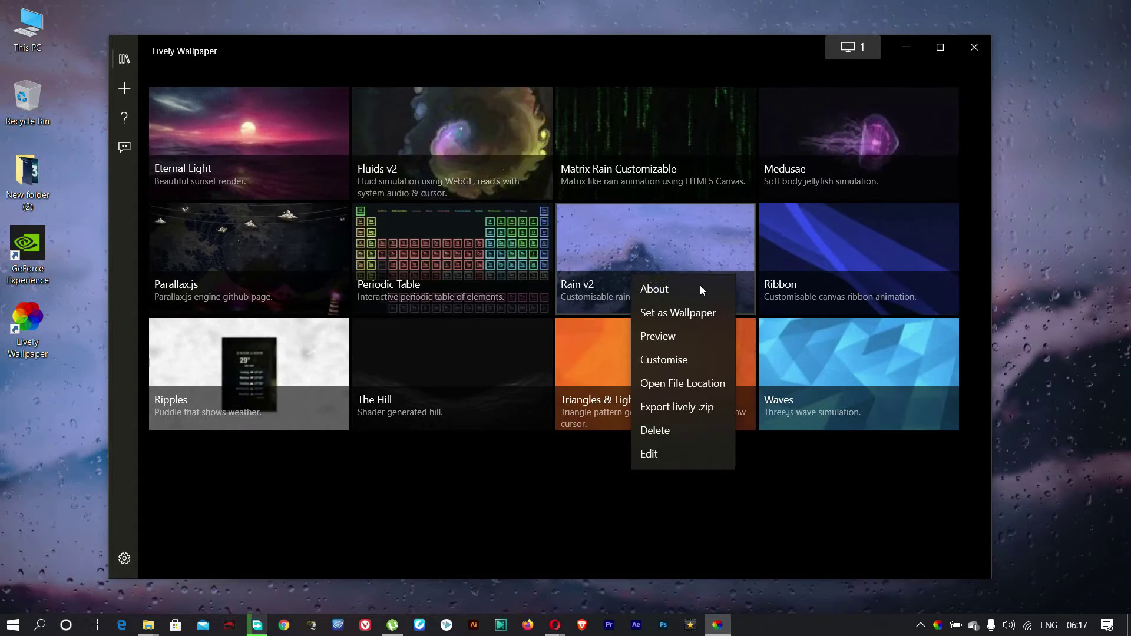
left_click(687, 387)
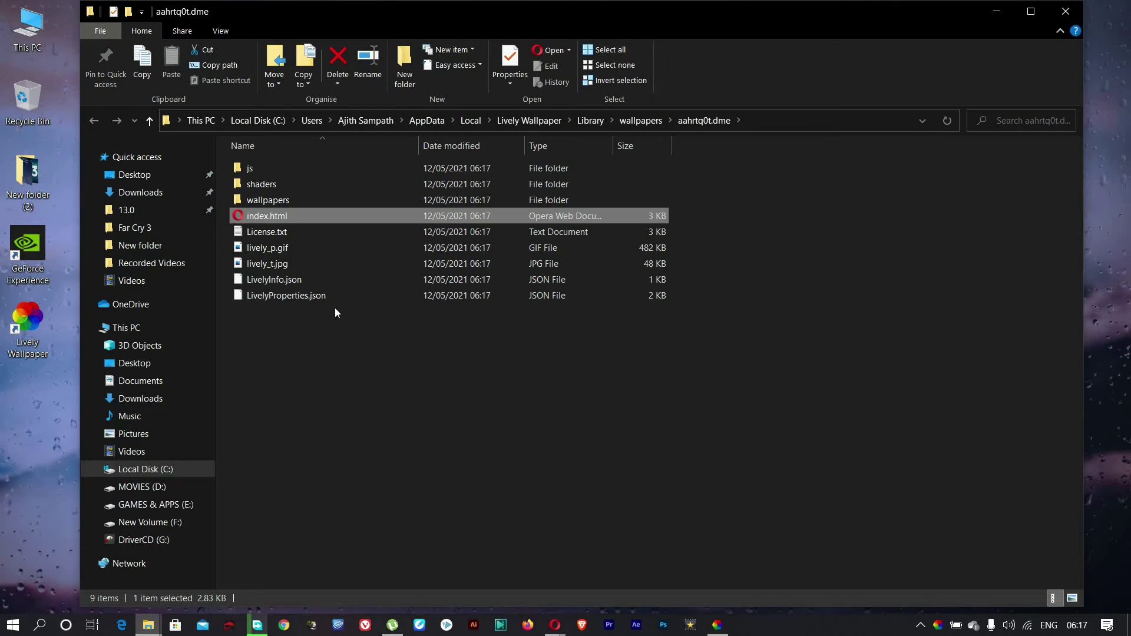
double_click(283, 201)
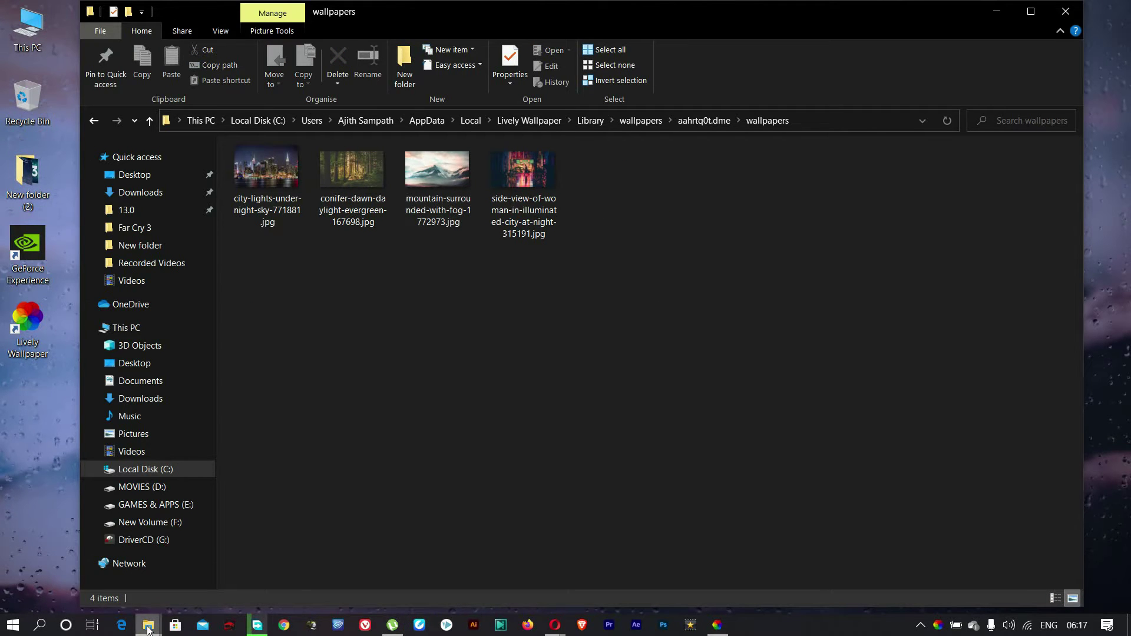
mouse_move(148, 629)
left_click(266, 586)
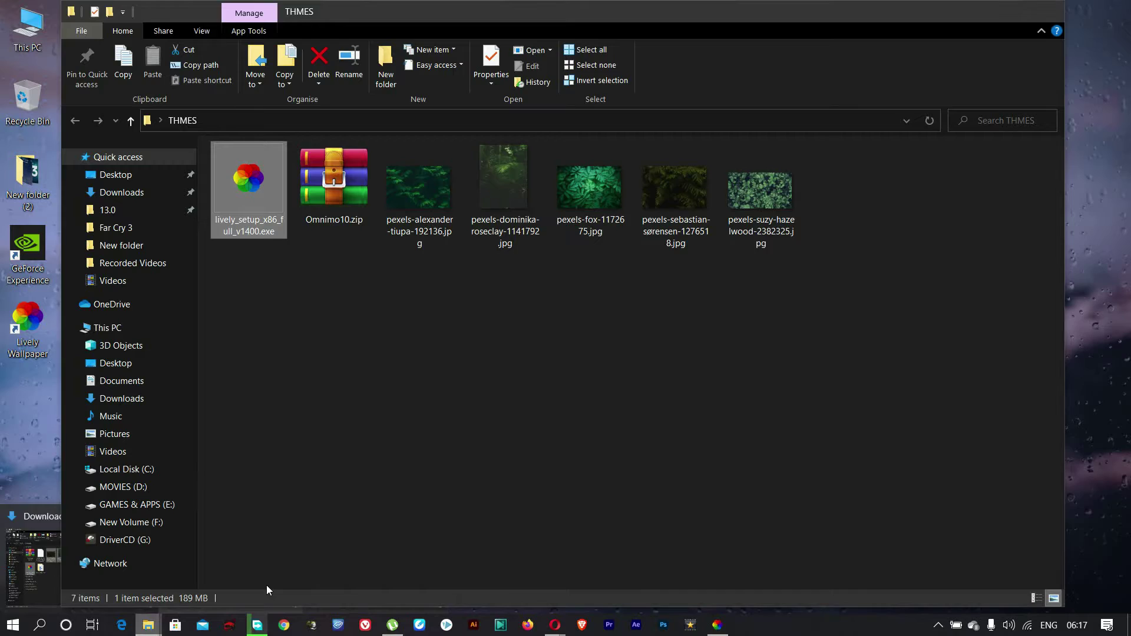
left_click_drag(436, 364, 759, 181)
right_click(759, 181)
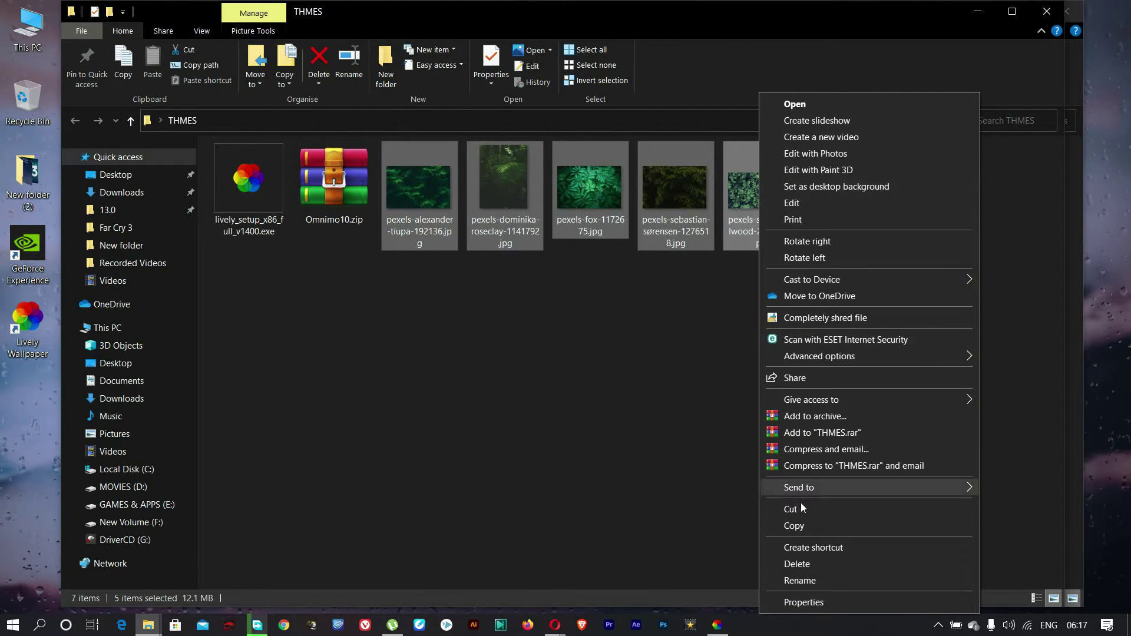
left_click(799, 524)
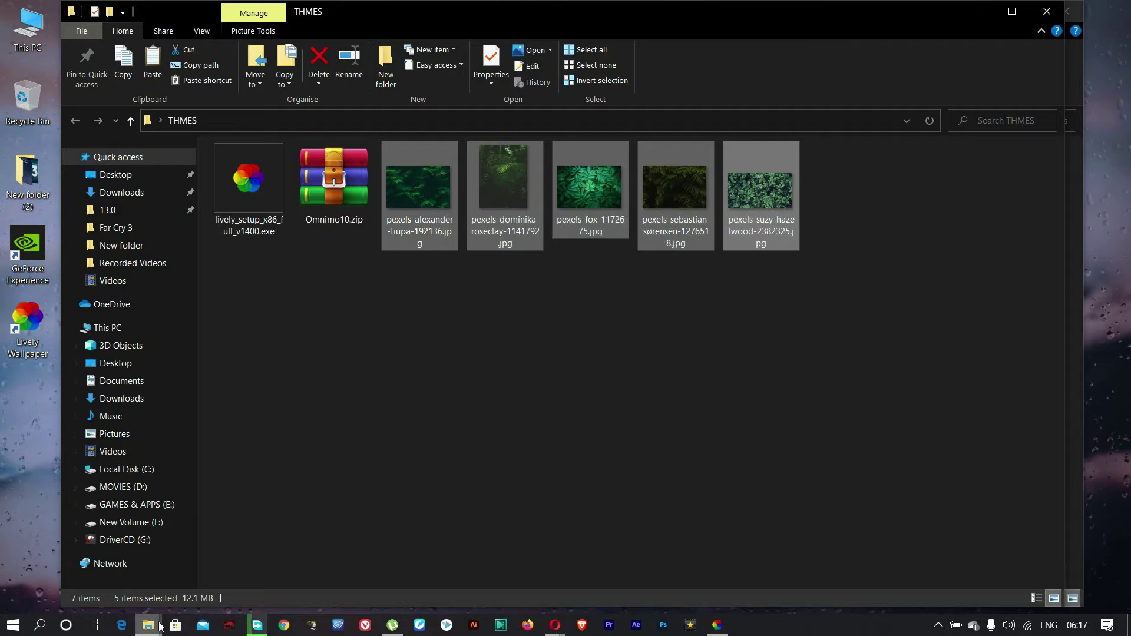
Paste the five pexels images into the wallpapers folder and close both Explorer windows.
mouse_move(160, 626)
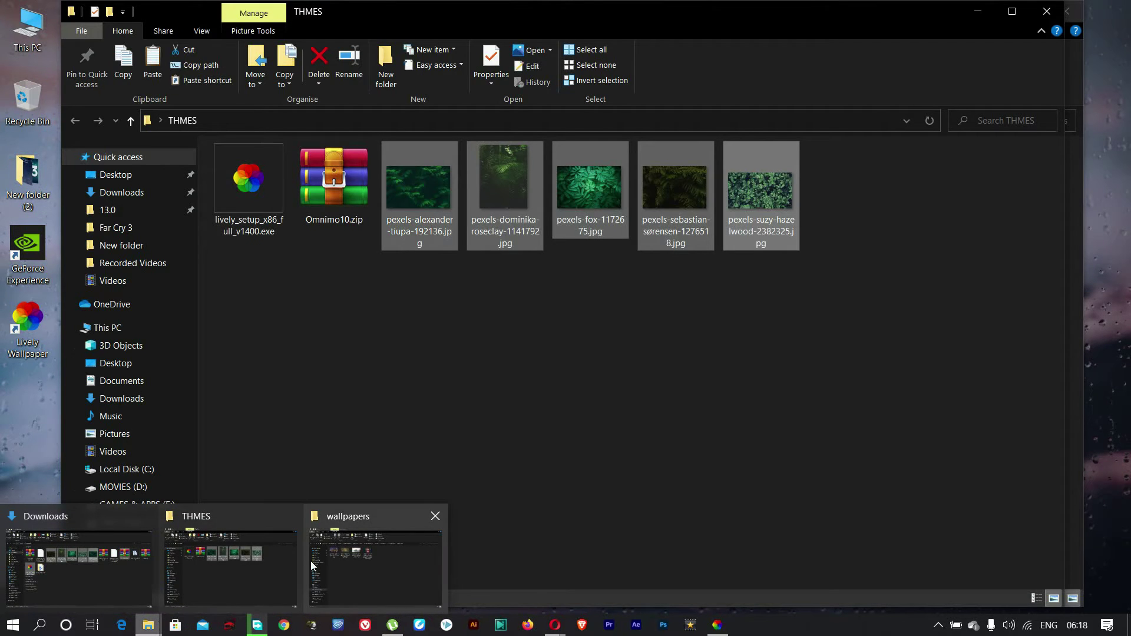
left_click(359, 569)
right_click(380, 316)
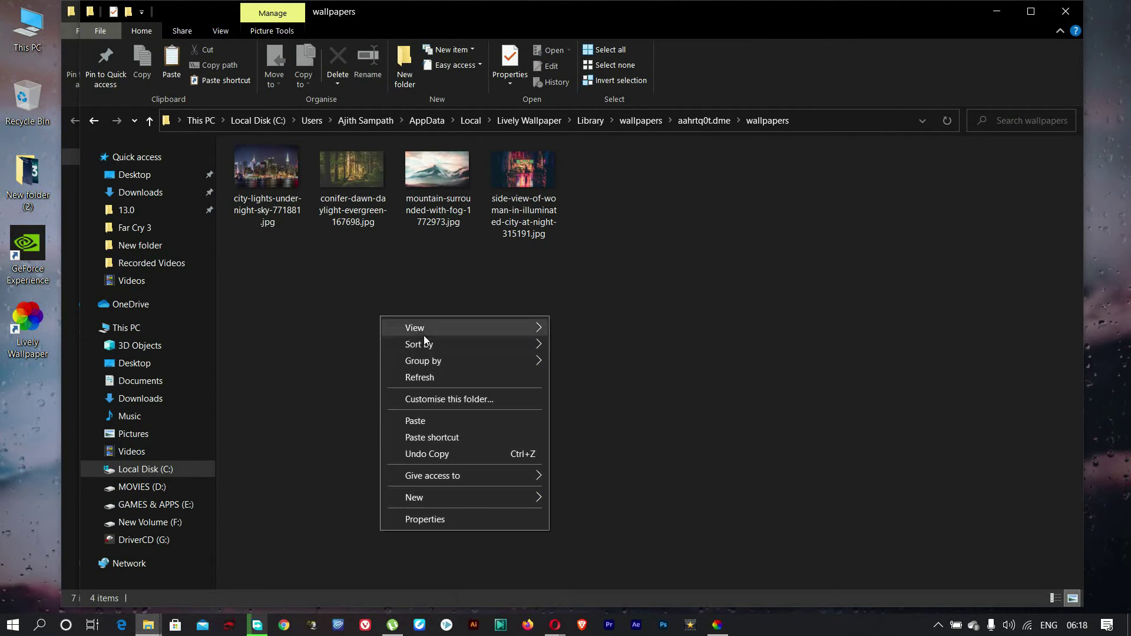
left_click(426, 423)
left_click(551, 418)
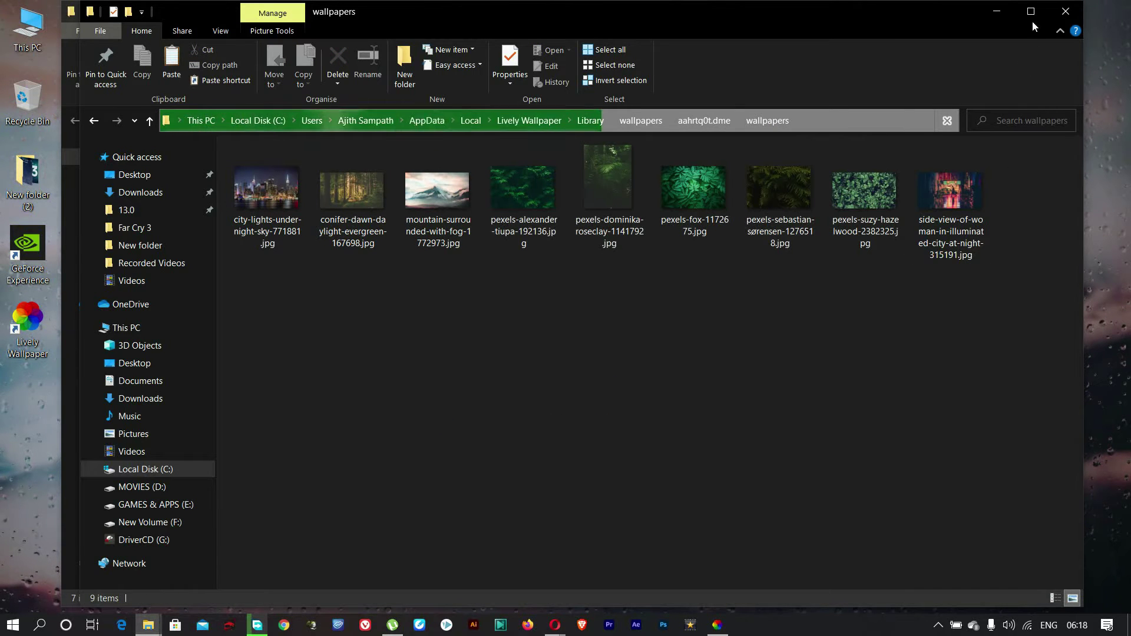
left_click(1055, 13)
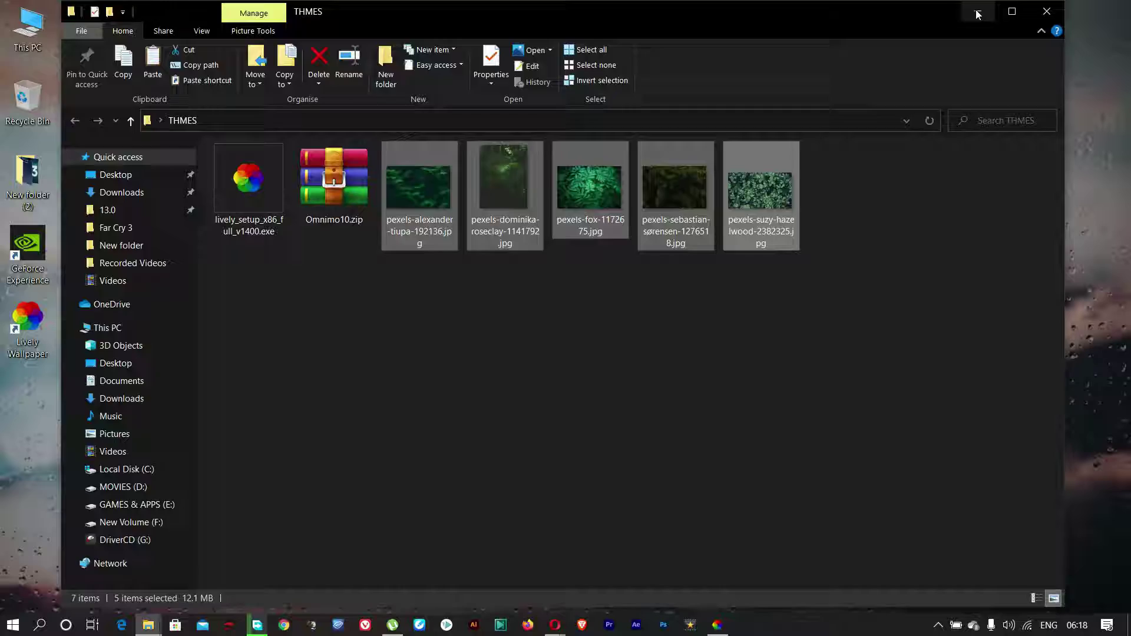
left_click(1055, 13)
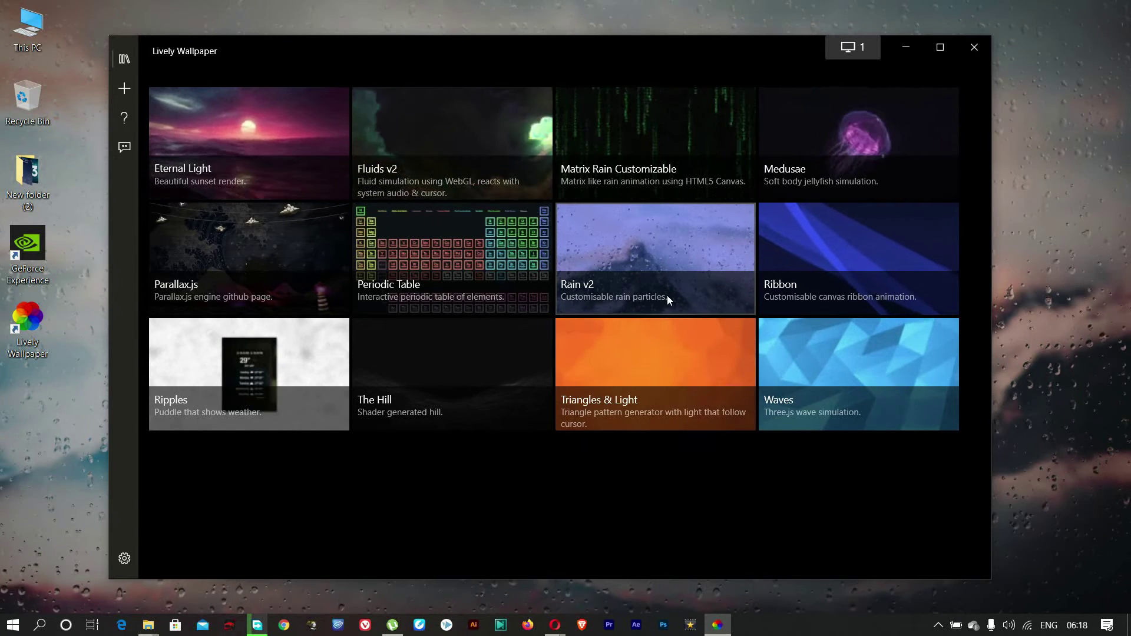
In Rain v2's customisation, choose a yellow-flower pexels photo as the background Image.
right_click(647, 297)
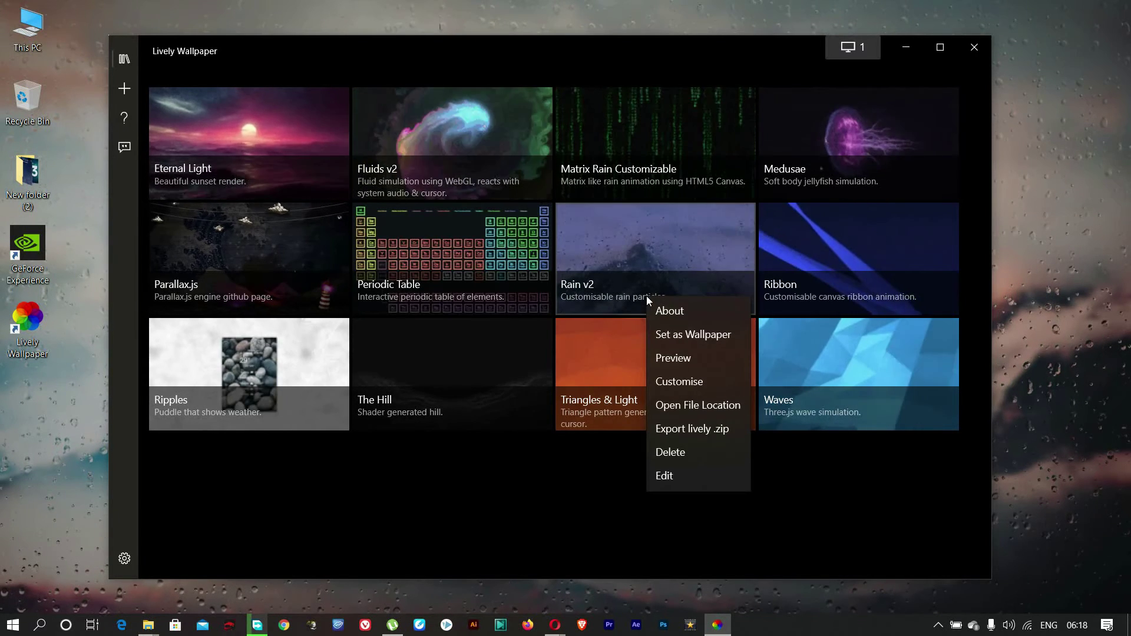
left_click(695, 384)
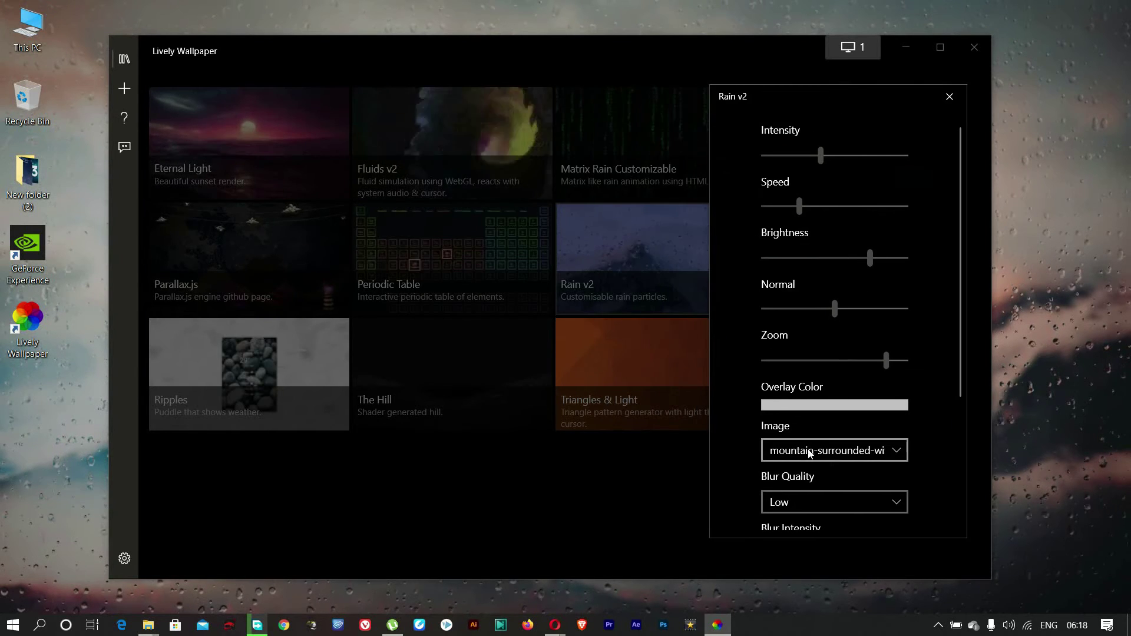
left_click(828, 451)
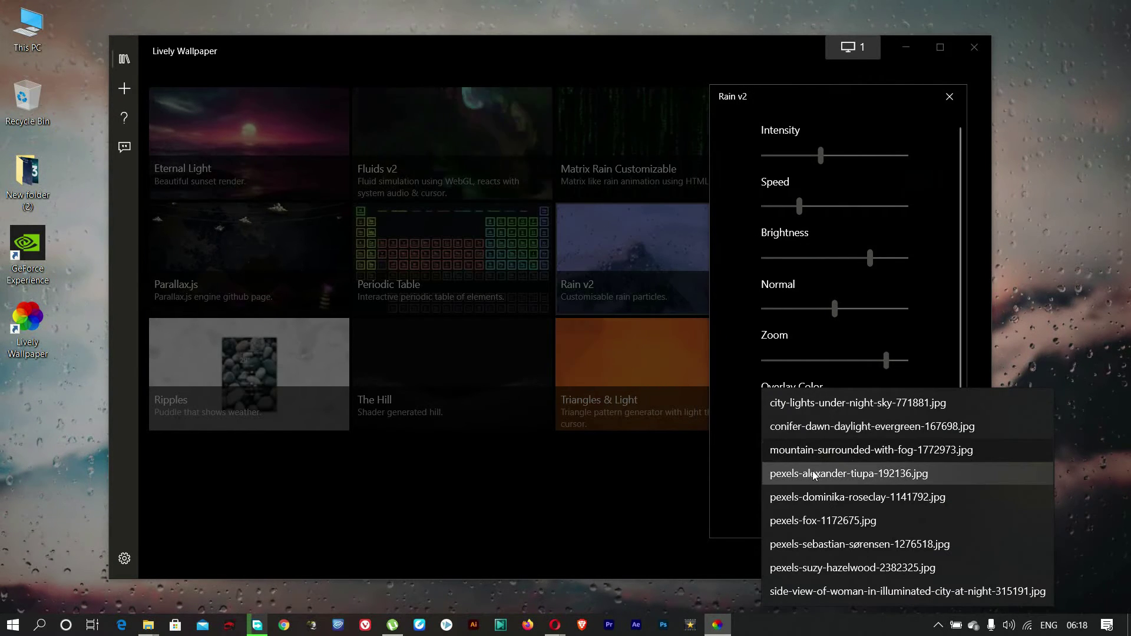
left_click(812, 473)
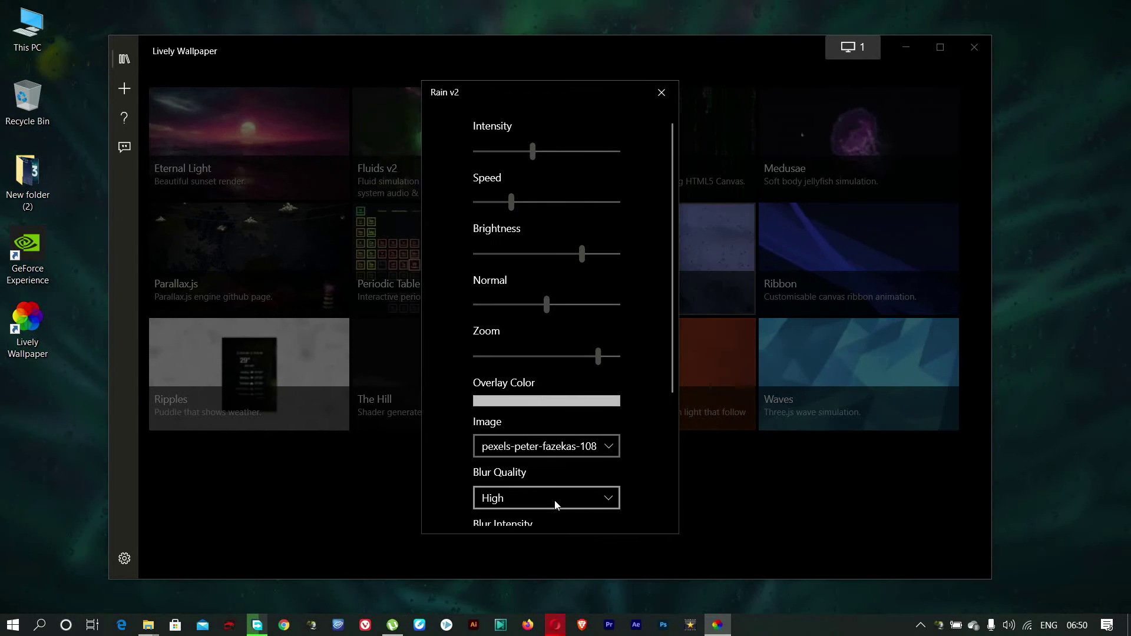
Leave Blur Quality at Low after trying High, then close the panel and Lively.
left_click(552, 500)
left_click(507, 473)
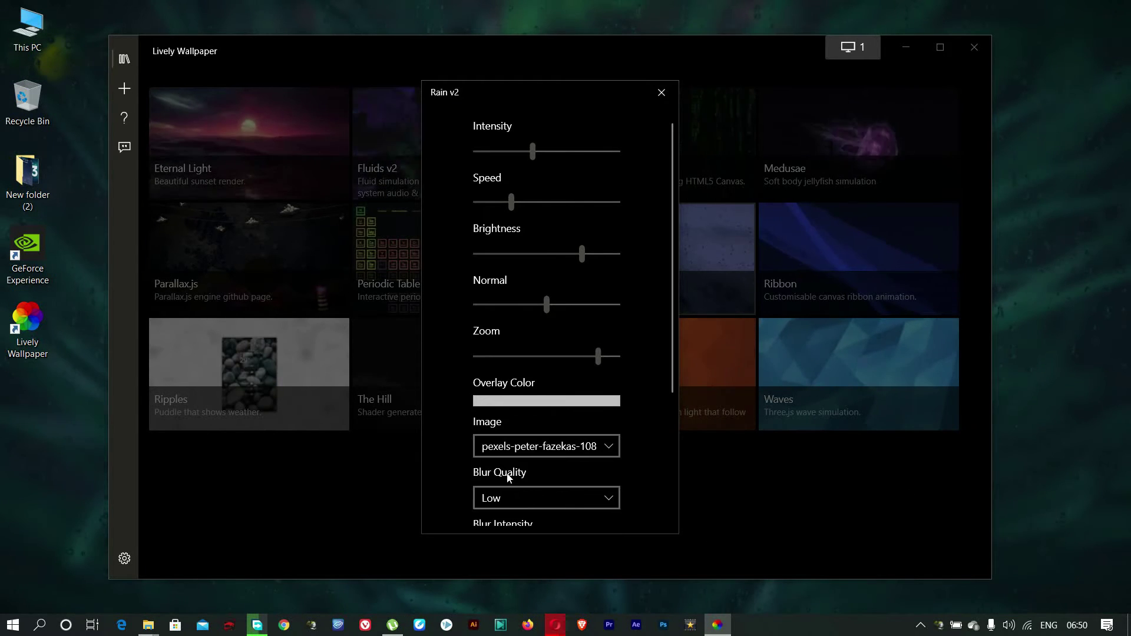
left_click(543, 501)
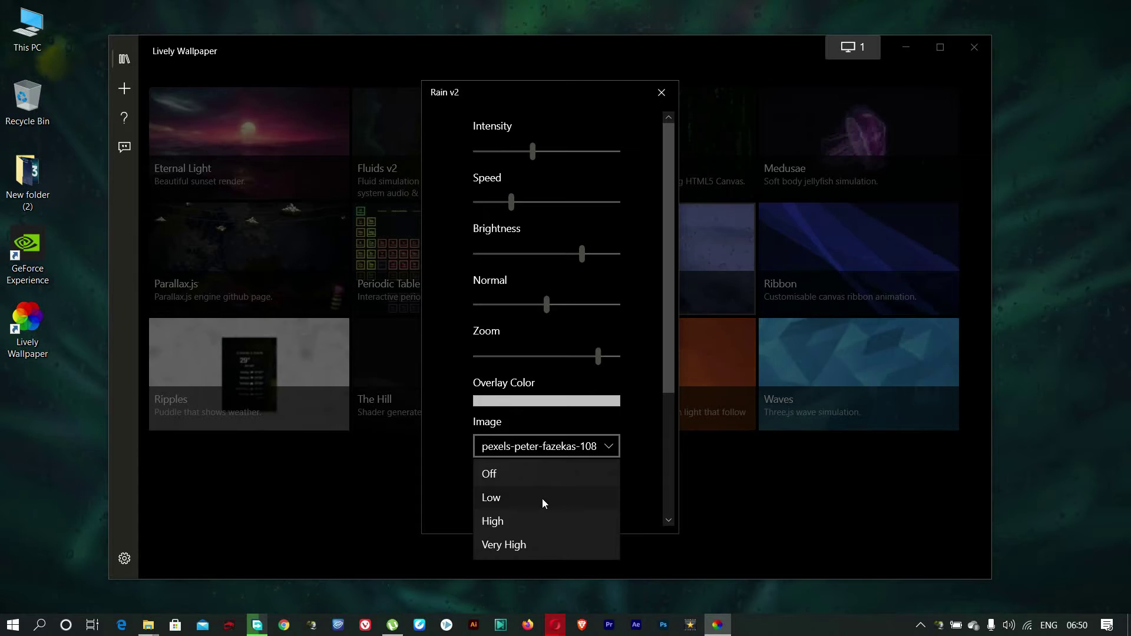
left_click(531, 521)
left_click(527, 500)
left_click(533, 473)
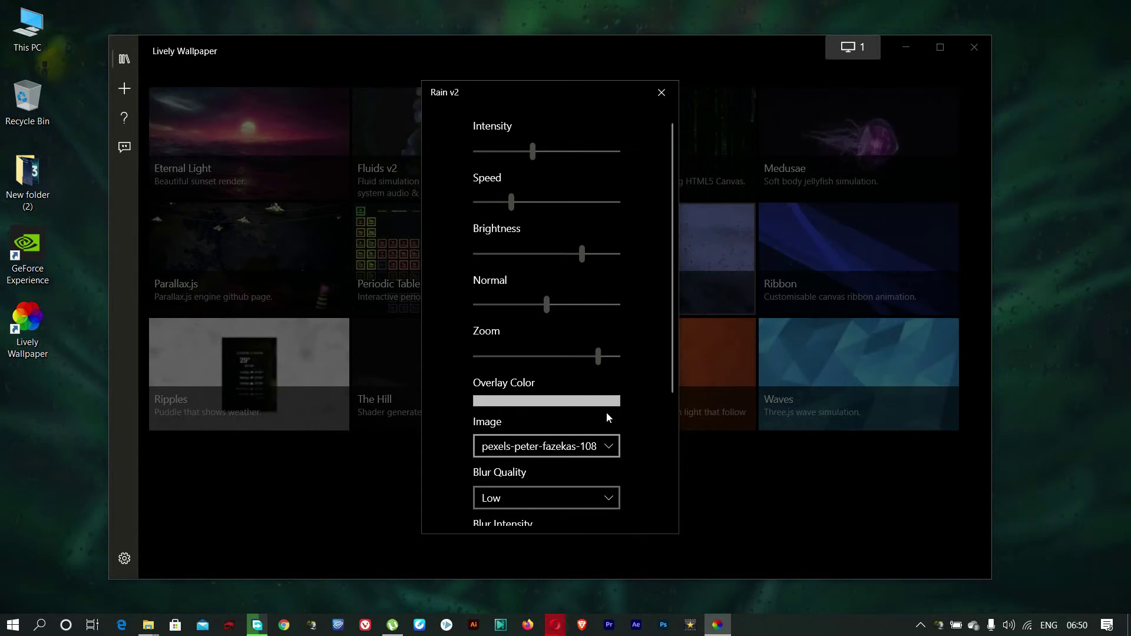
left_click(661, 93)
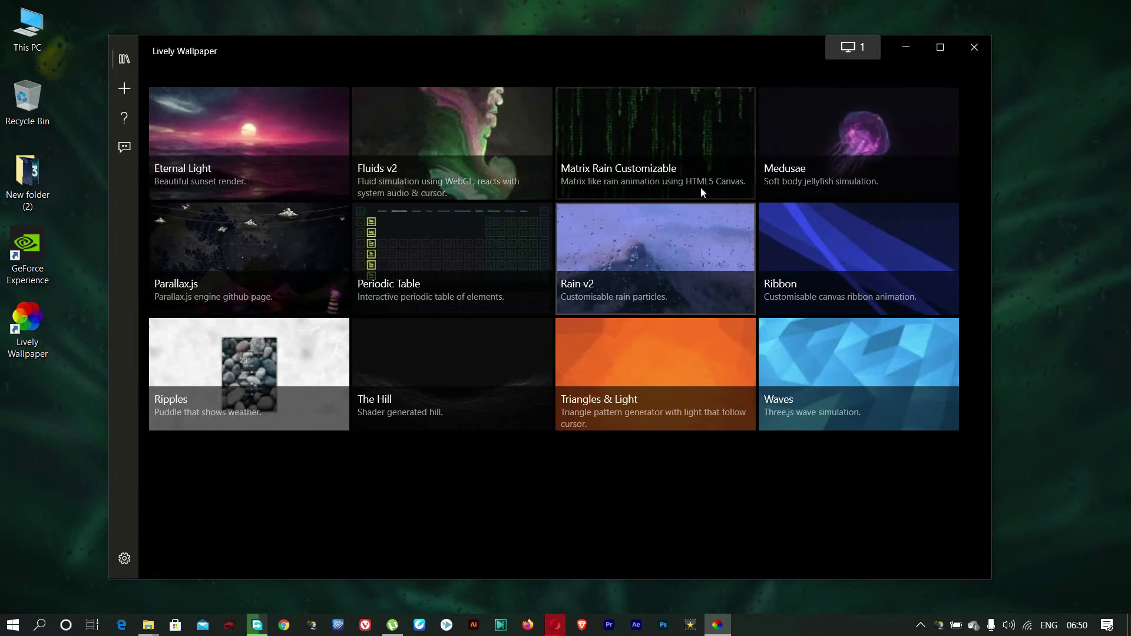
left_click(976, 47)
Refresh the desktop and move the THMES folder beneath the other desktop icons.
right_click(427, 230)
left_click(462, 274)
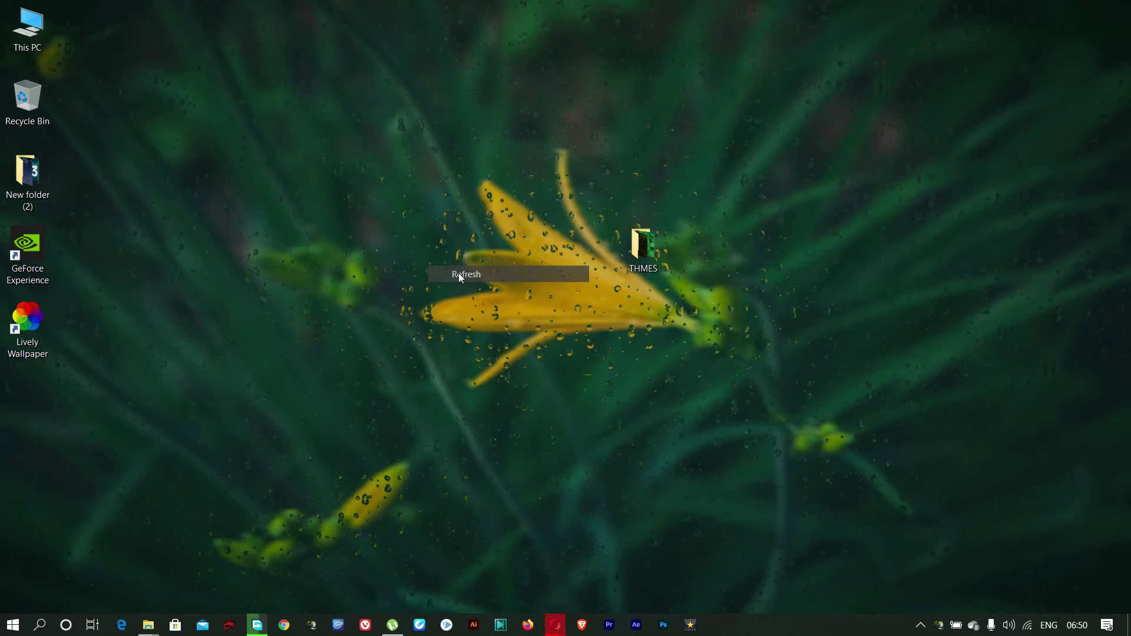
left_click_drag(658, 251, 38, 402)
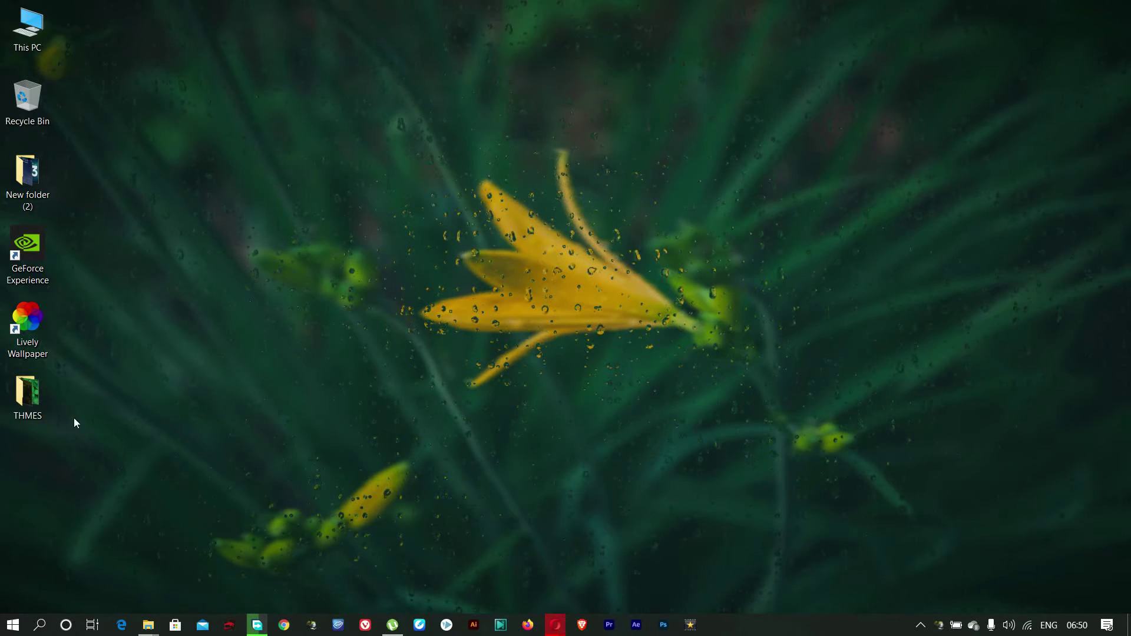
Open THMES and launch Omnimo10.zip in WinRAR.
double_click(31, 394)
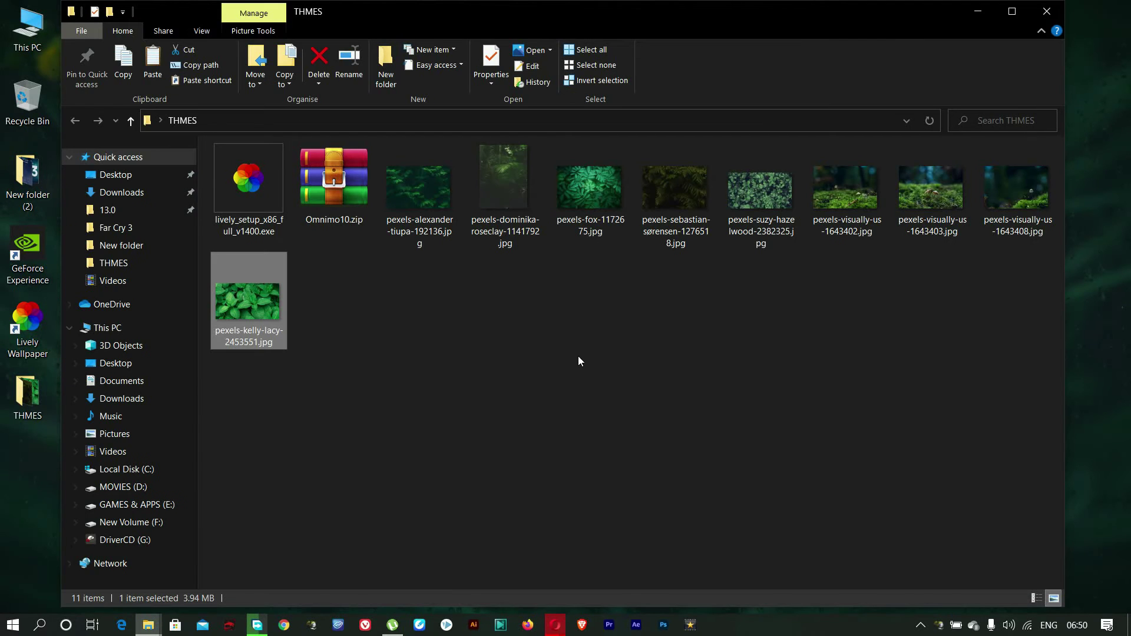
left_click(326, 198)
double_click(326, 196)
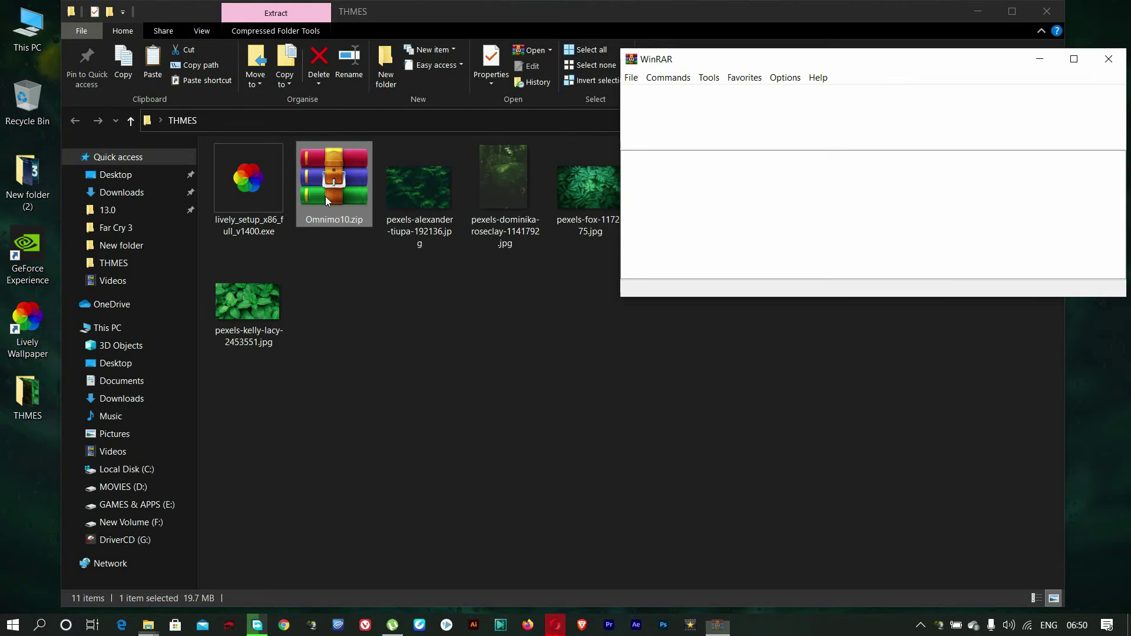
Run Omnimo's Setup.exe from WinRAR, cancel it when Rainmeter is required, and return to THMES.
left_click(1051, 16)
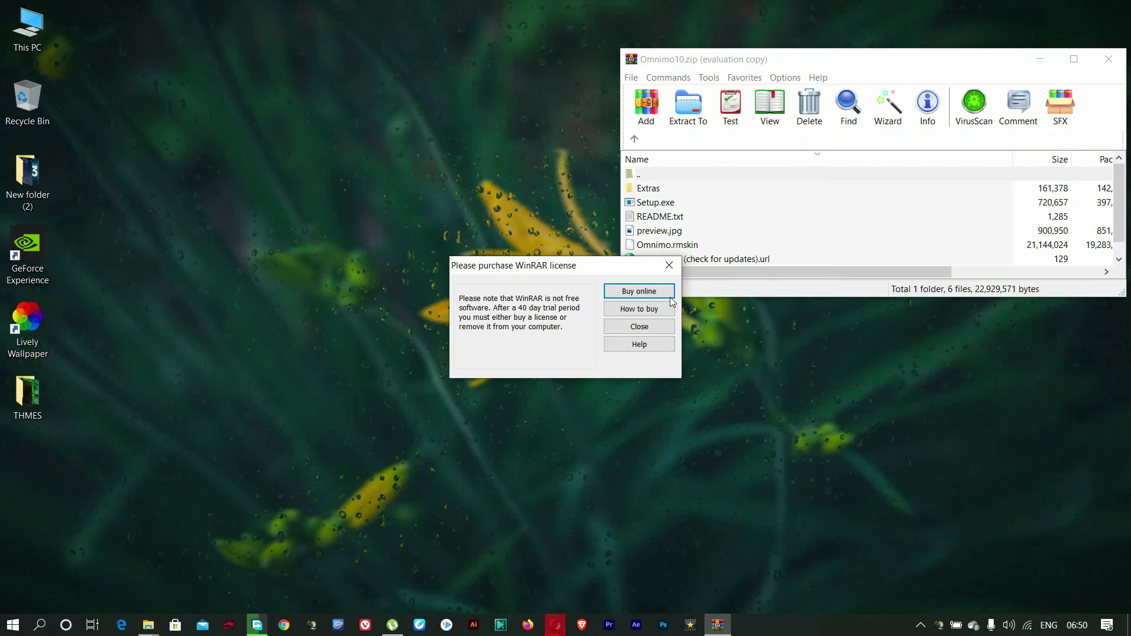
left_click(669, 265)
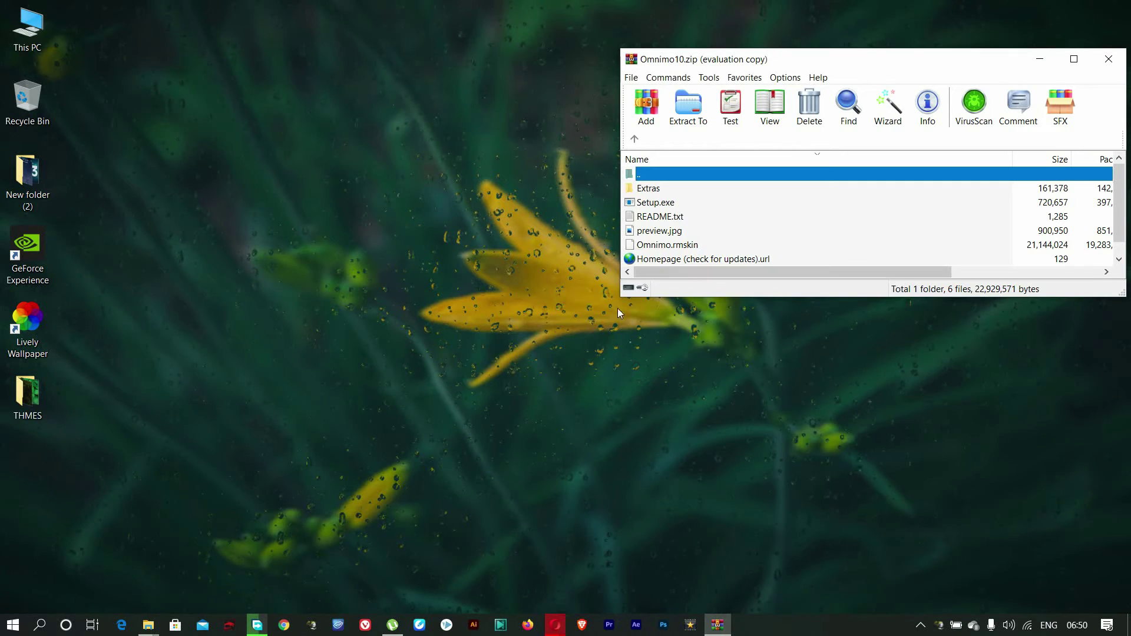
double_click(654, 203)
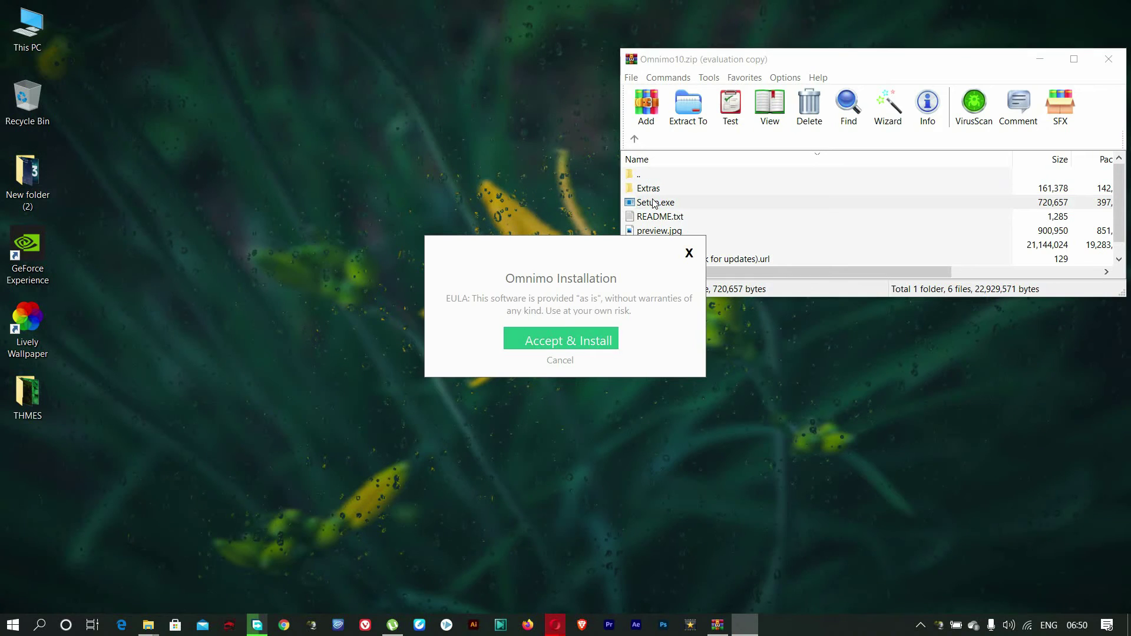
left_click(559, 342)
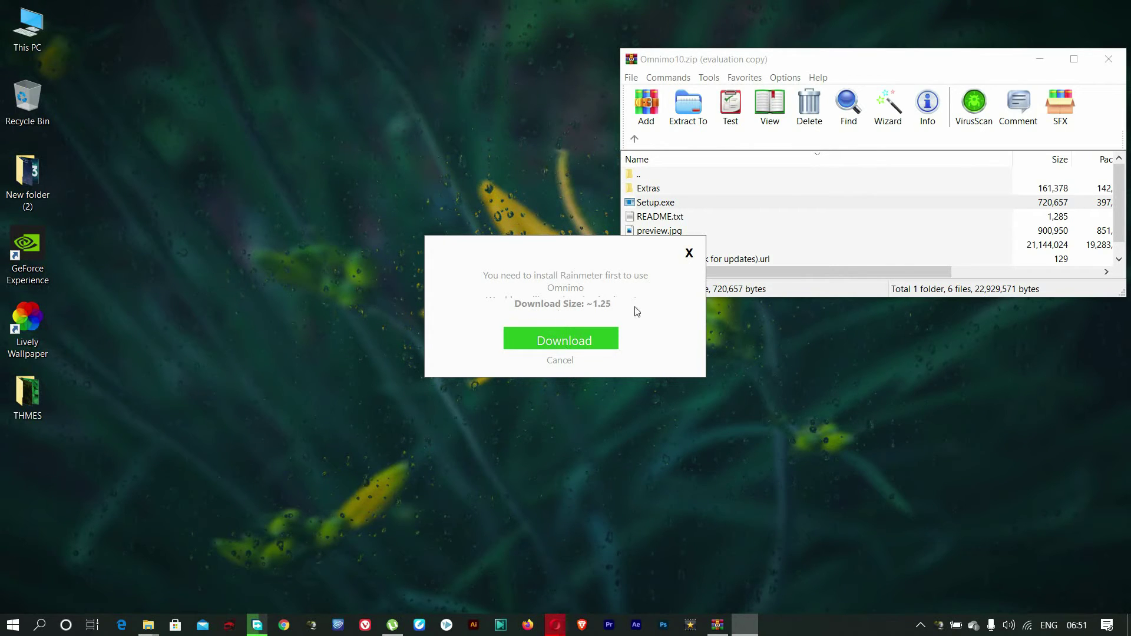
left_click(689, 254)
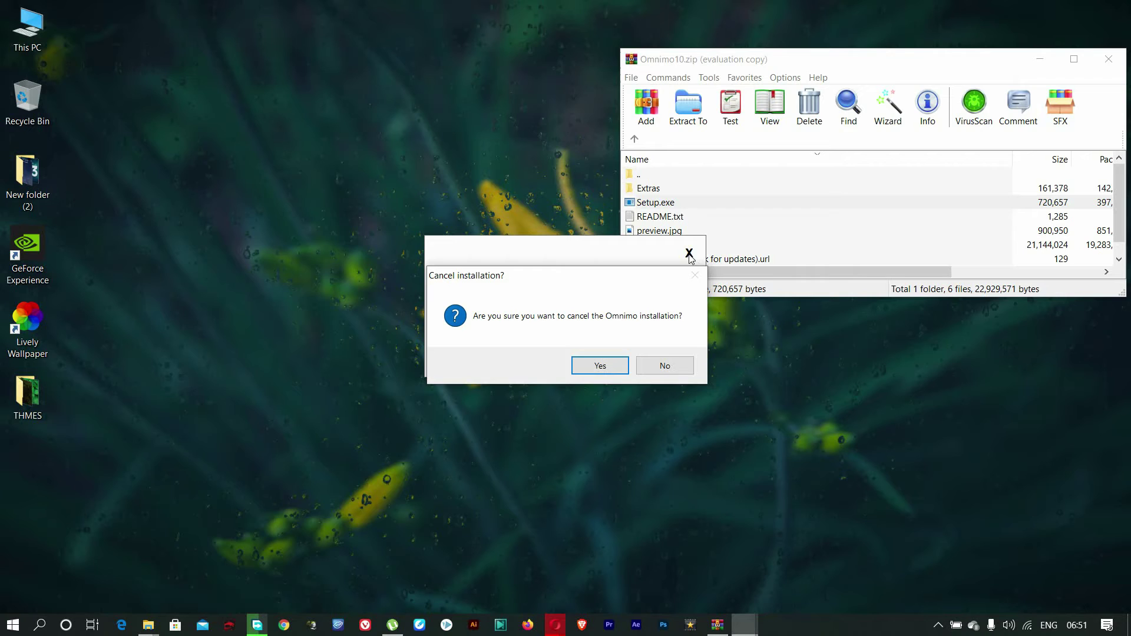
left_click(616, 368)
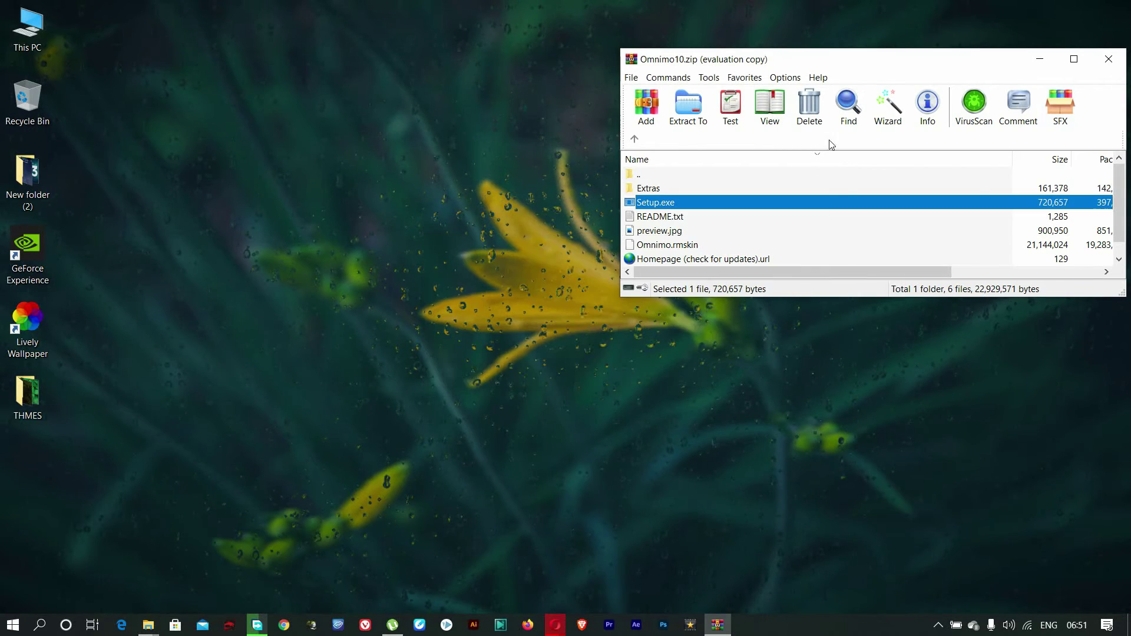
key("alt+Tab")
Run Rainmeter-4.3.1.exe and install it 64-bit to C:\Program Files\Rainmeter, launching on startup.
left_click(320, 290)
double_click(320, 290)
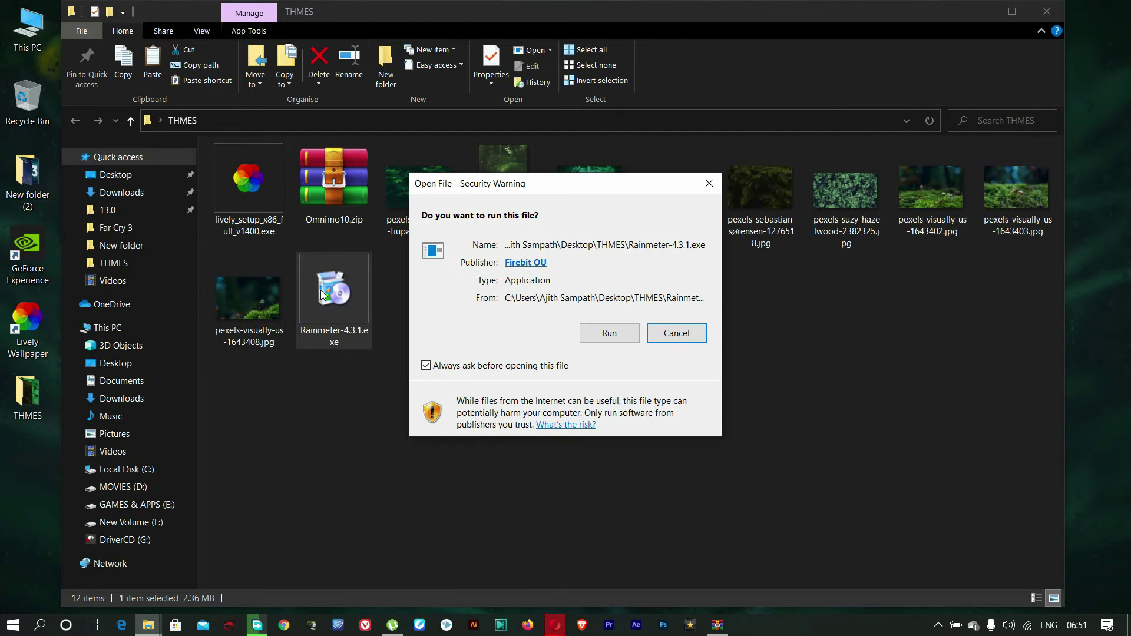
left_click(621, 335)
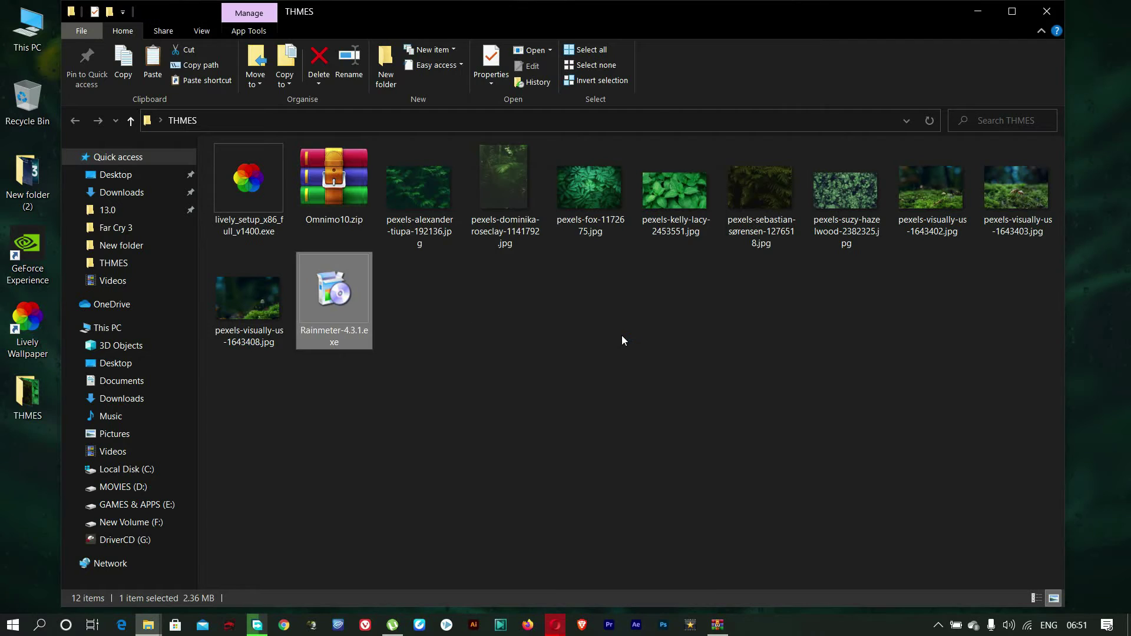
left_click(569, 347)
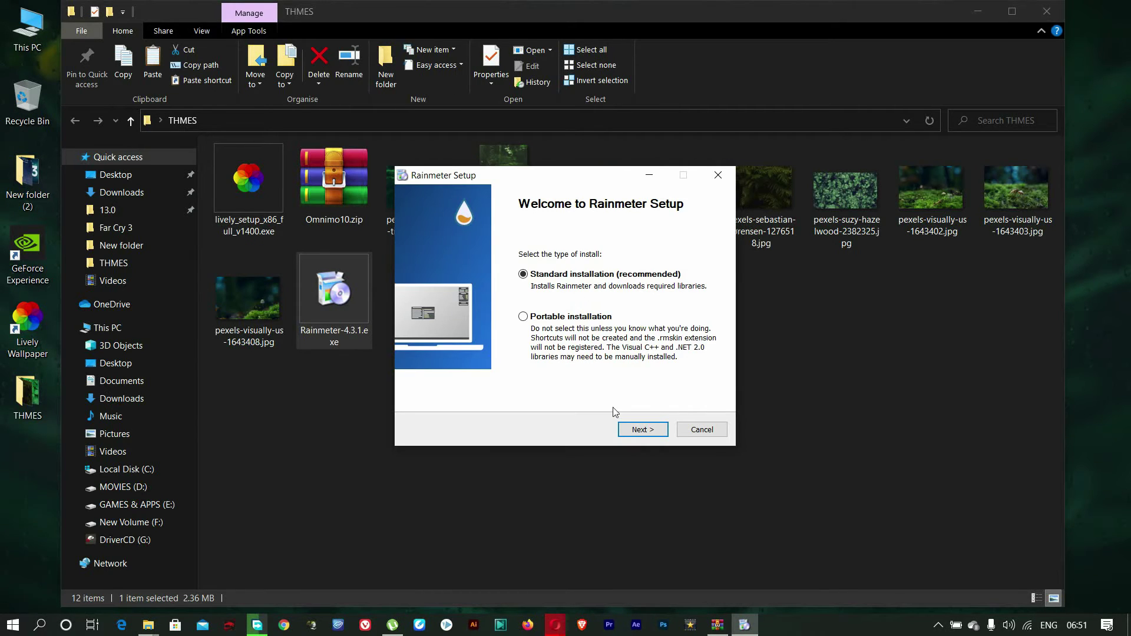
left_click(634, 435)
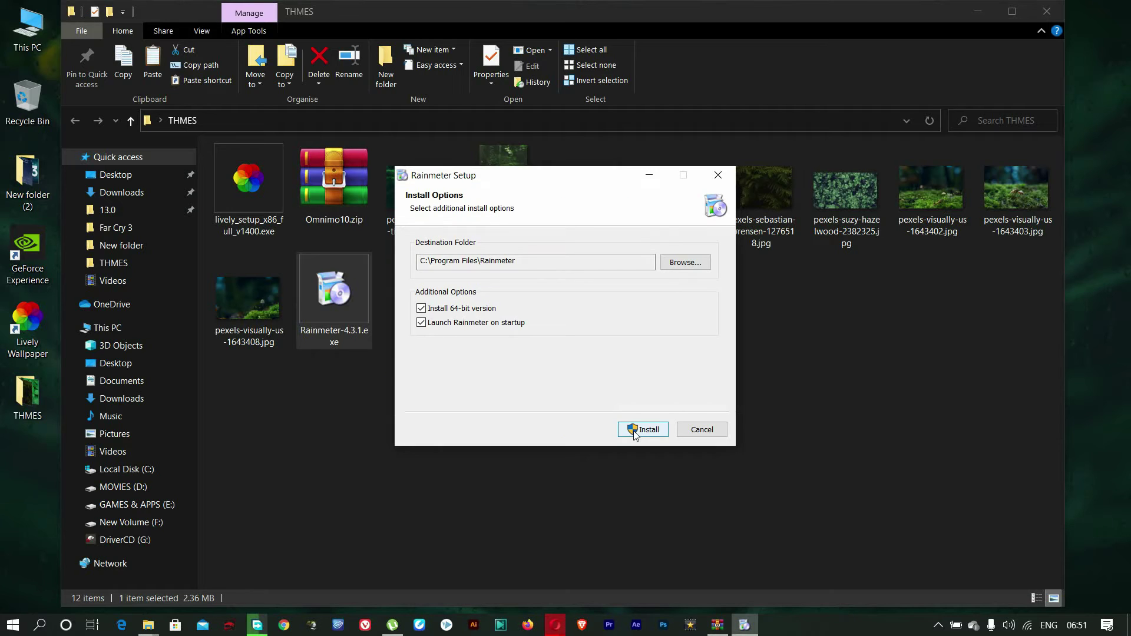
left_click(634, 434)
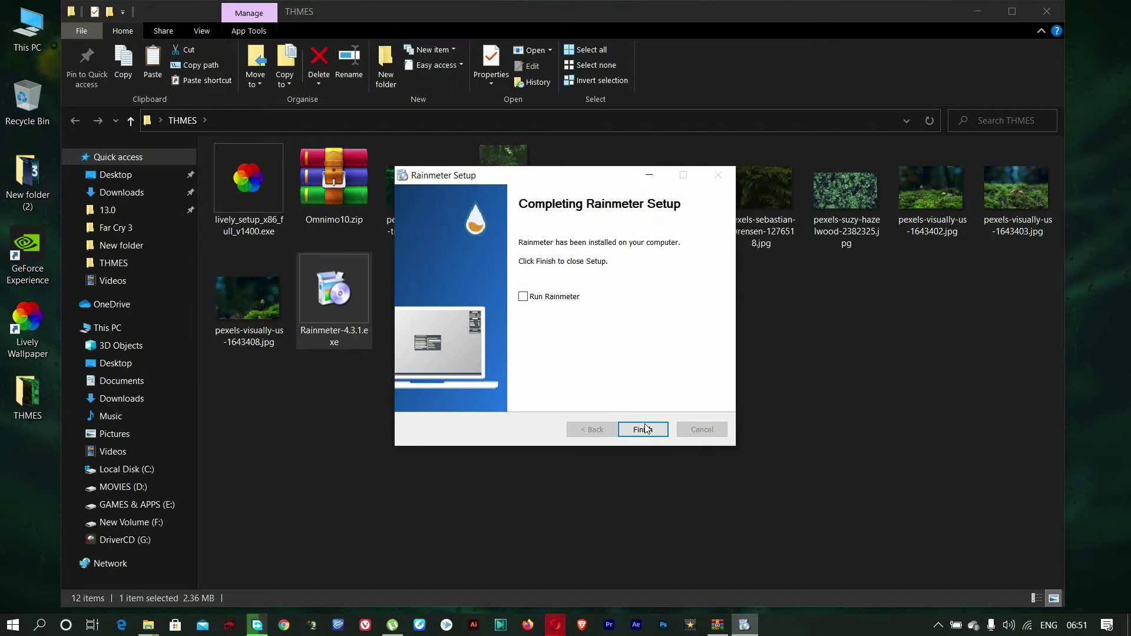
left_click(646, 428)
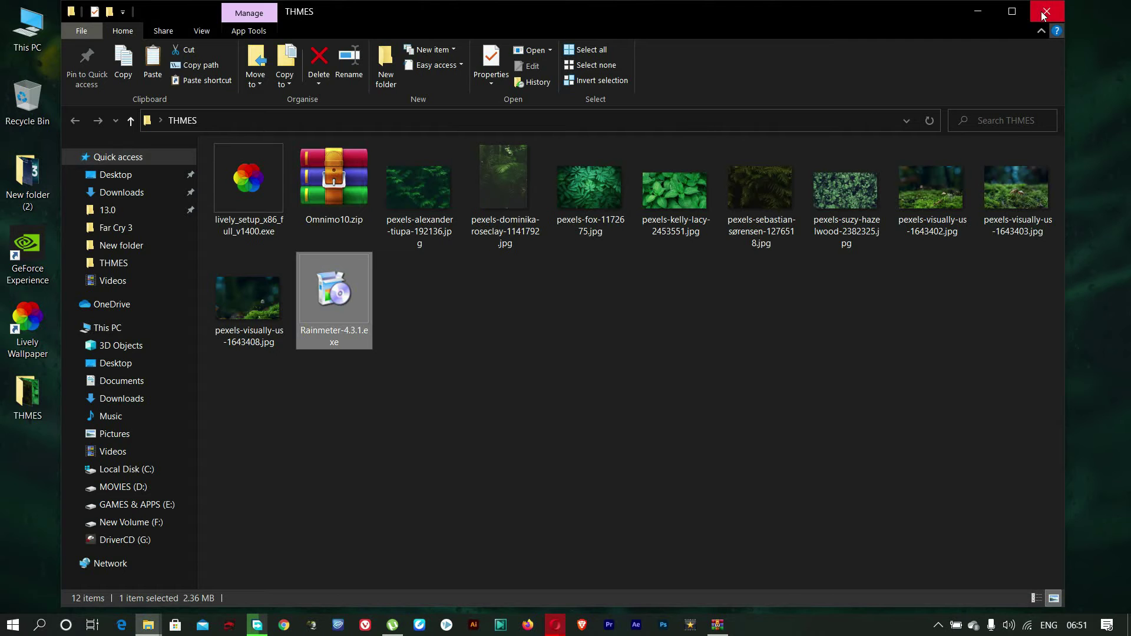
Run Omnimo's Setup.exe from the archive and install the Omnimo 10.0.3 skin with its layouts.
key("alt+F4")
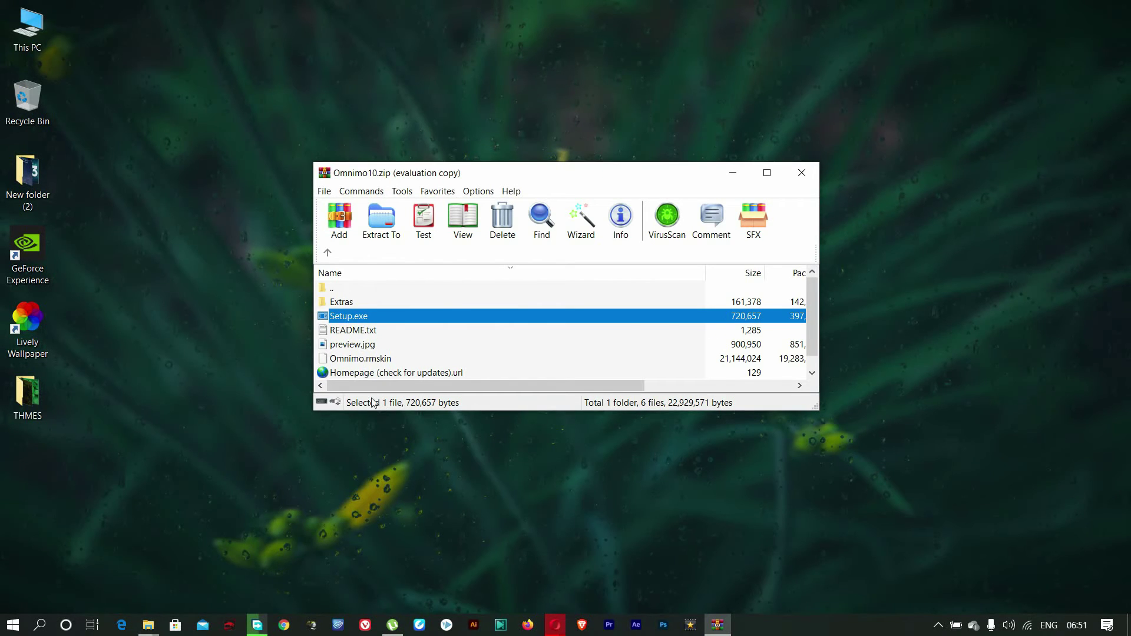
double_click(347, 314)
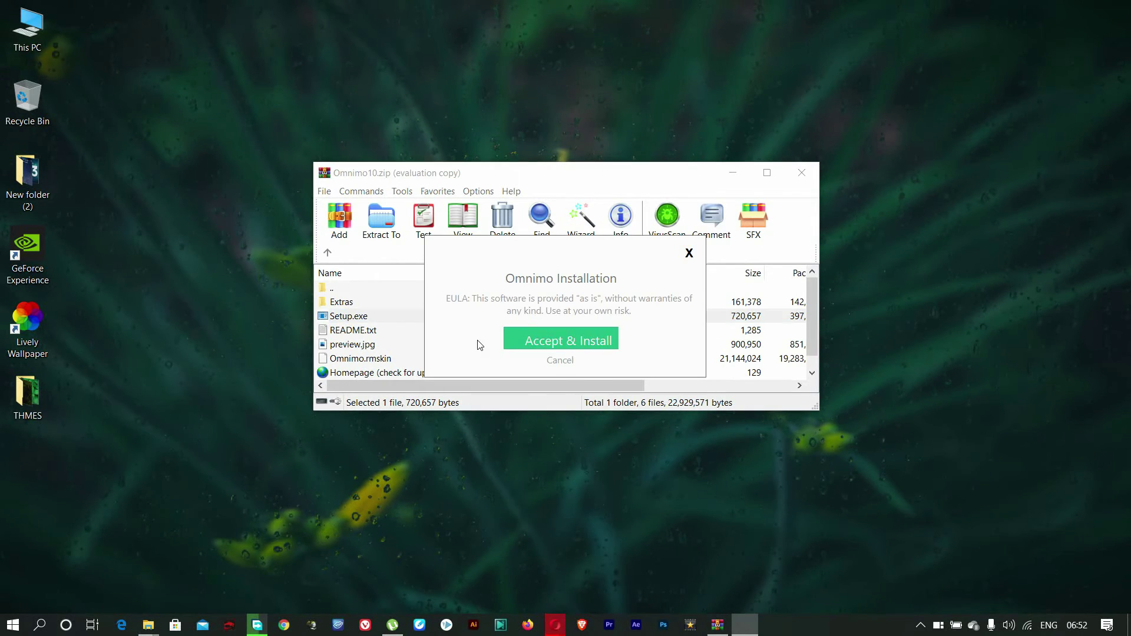
left_click(733, 173)
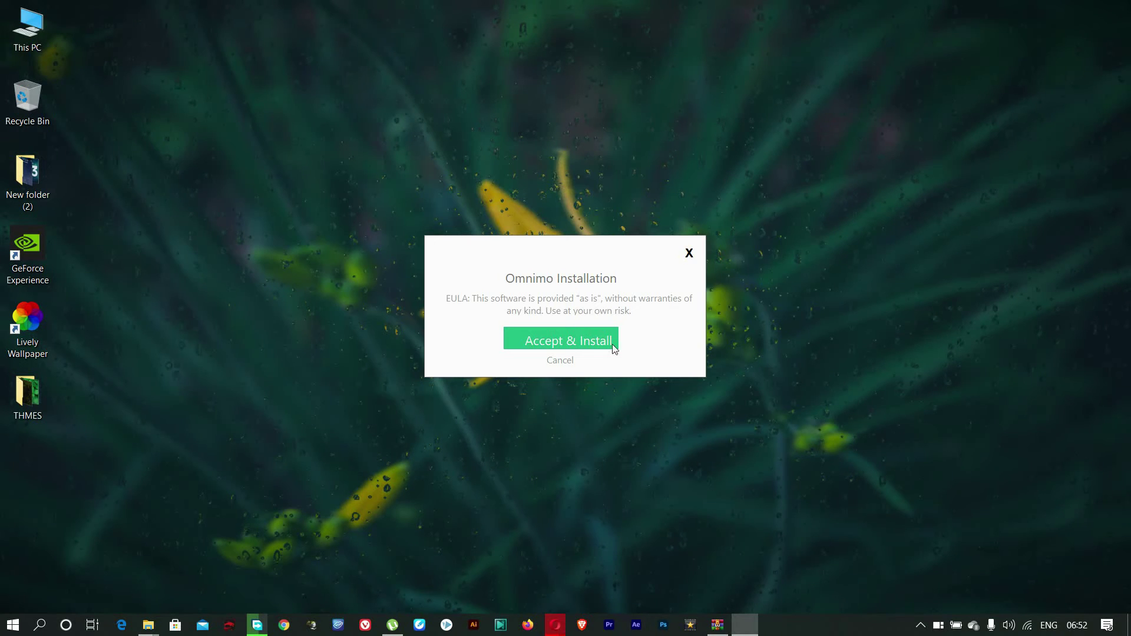
left_click(551, 338)
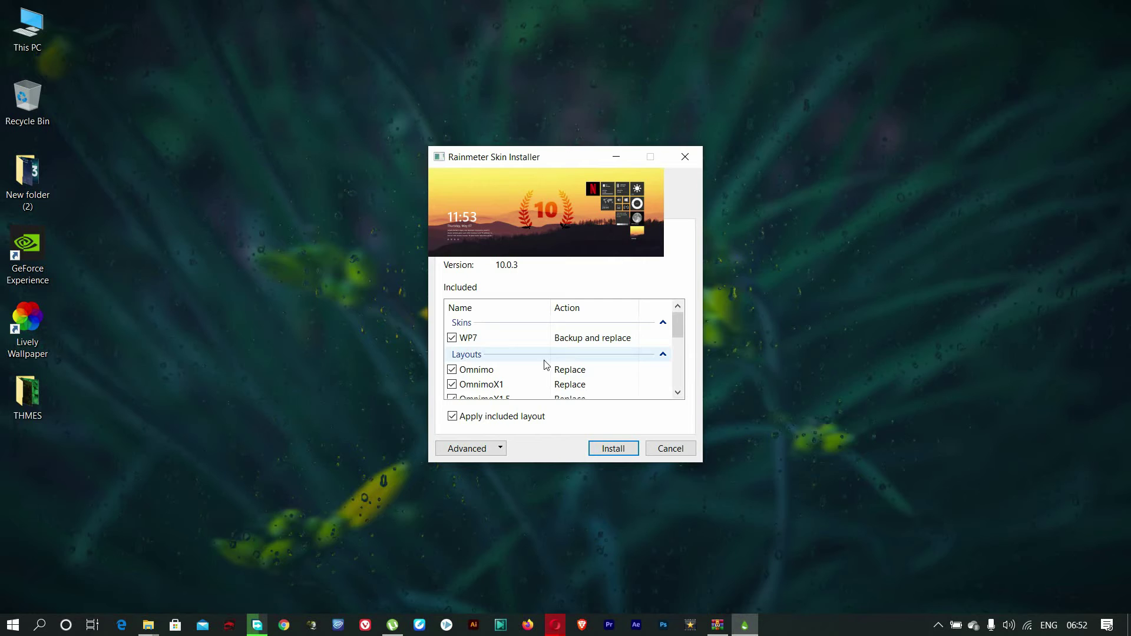
left_click(607, 450)
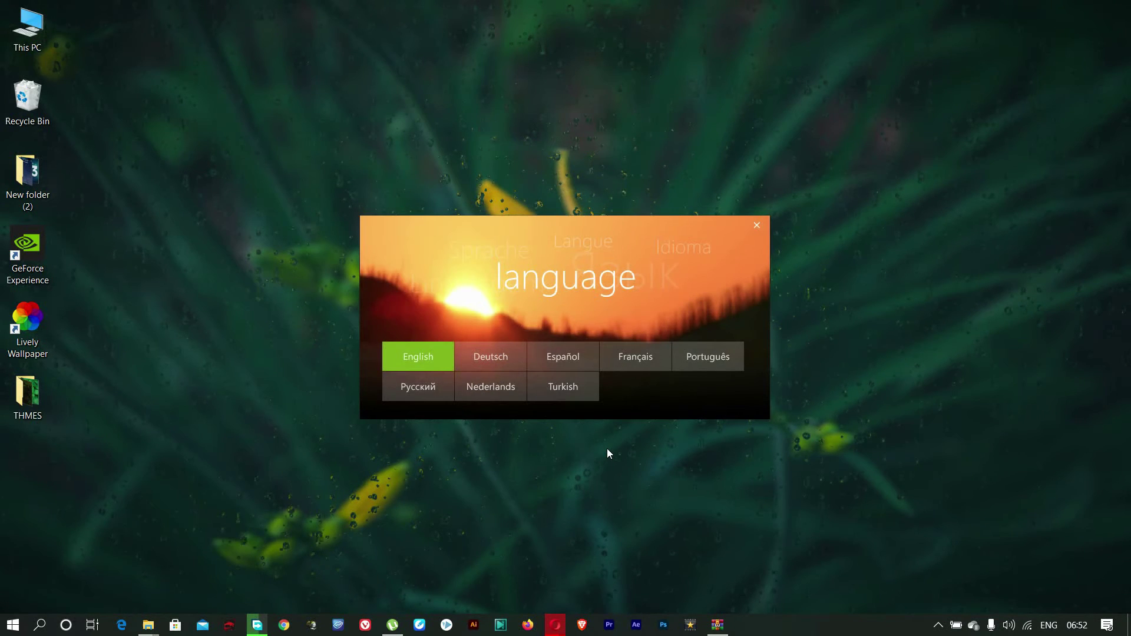
Choose English, keep Metric System and Apply new wallpaper on, and finish Omnimo's setup.
left_click(413, 357)
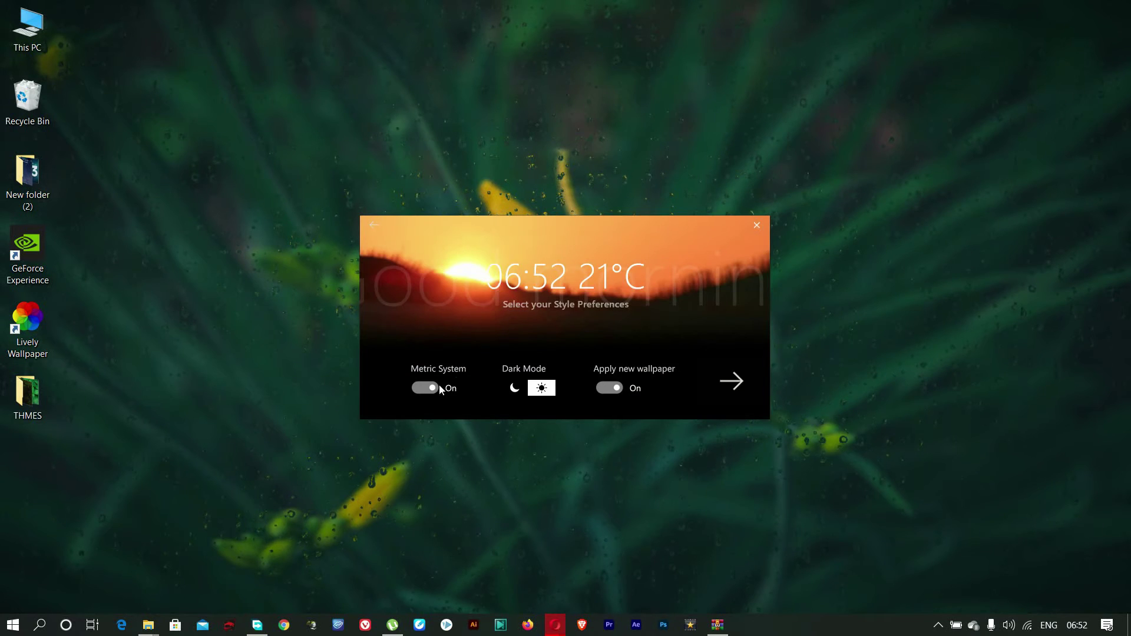
left_click(733, 382)
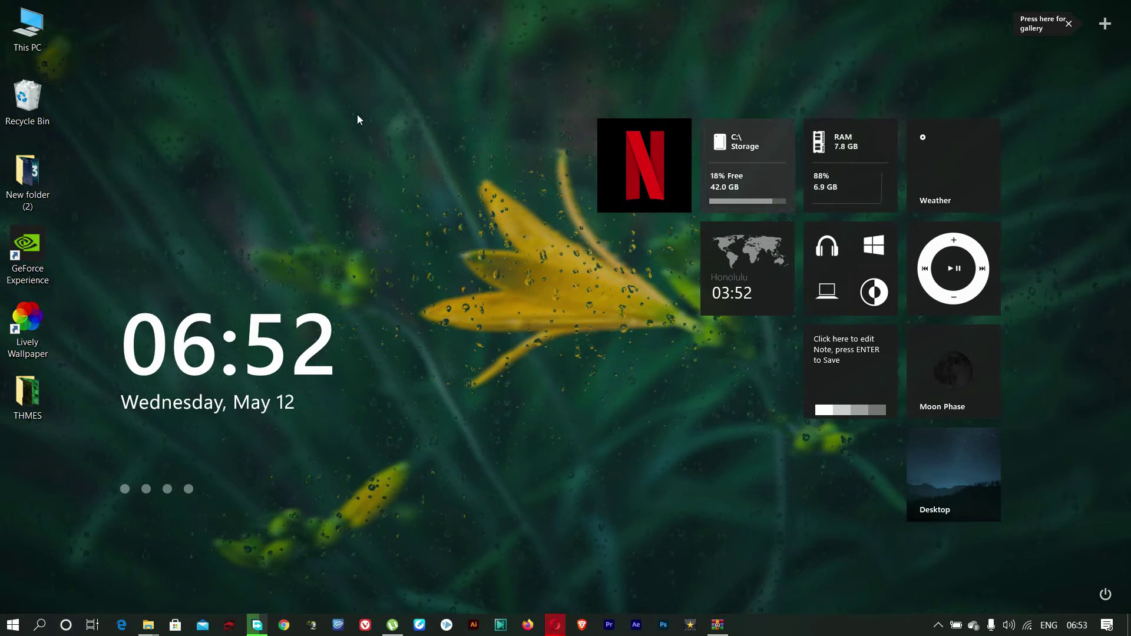
Uncheck Show desktop icons in the desktop's View menu.
right_click(179, 99)
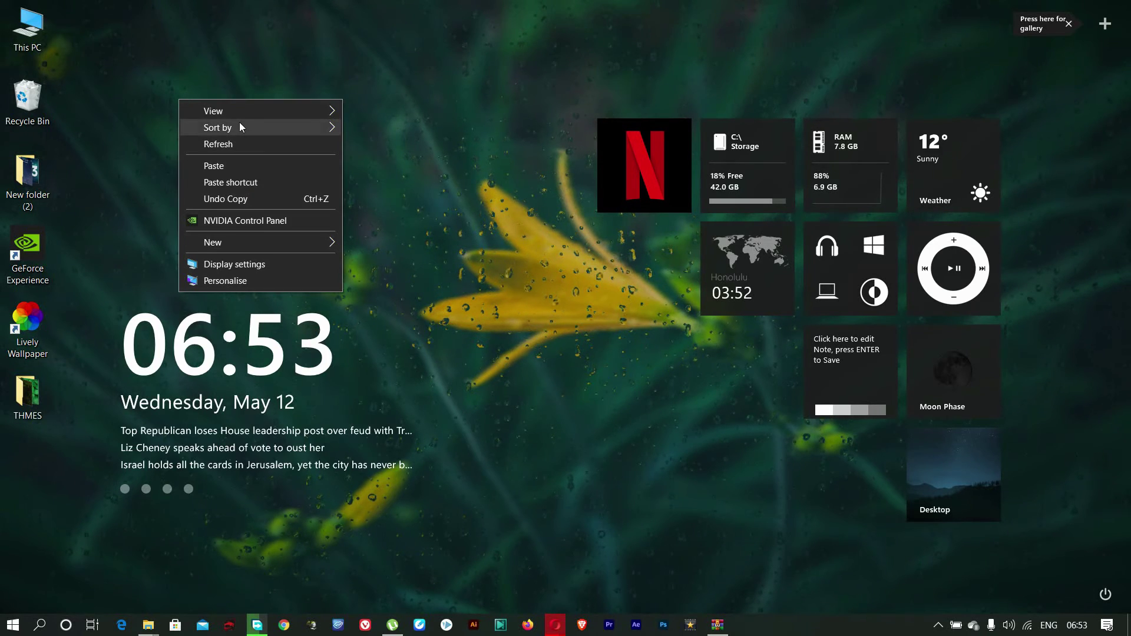
mouse_move(245, 114)
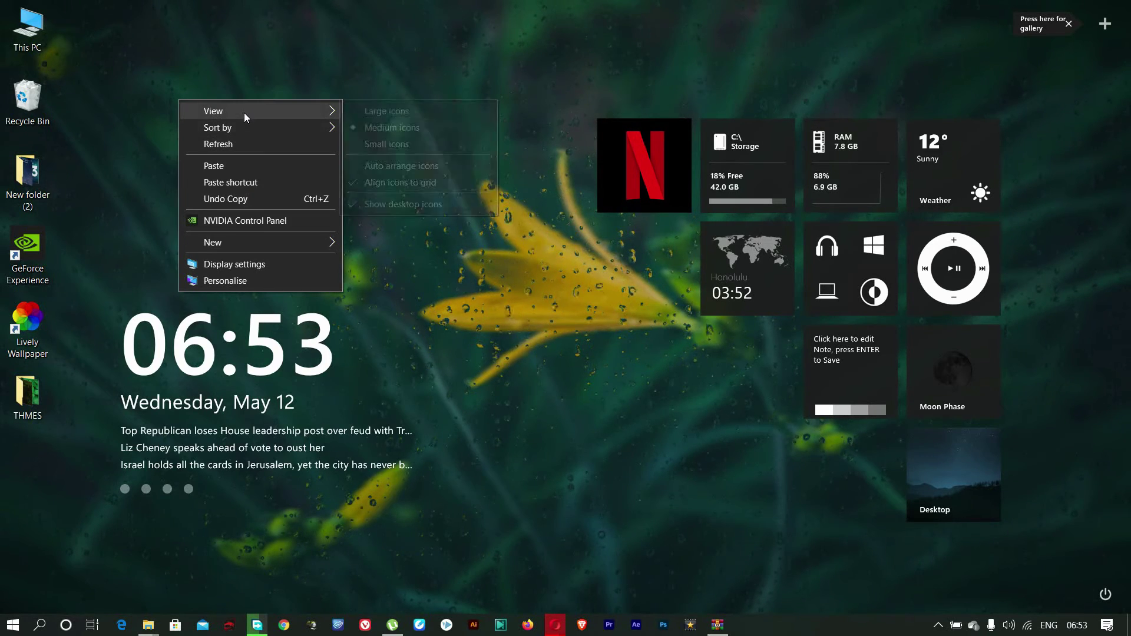
left_click(375, 205)
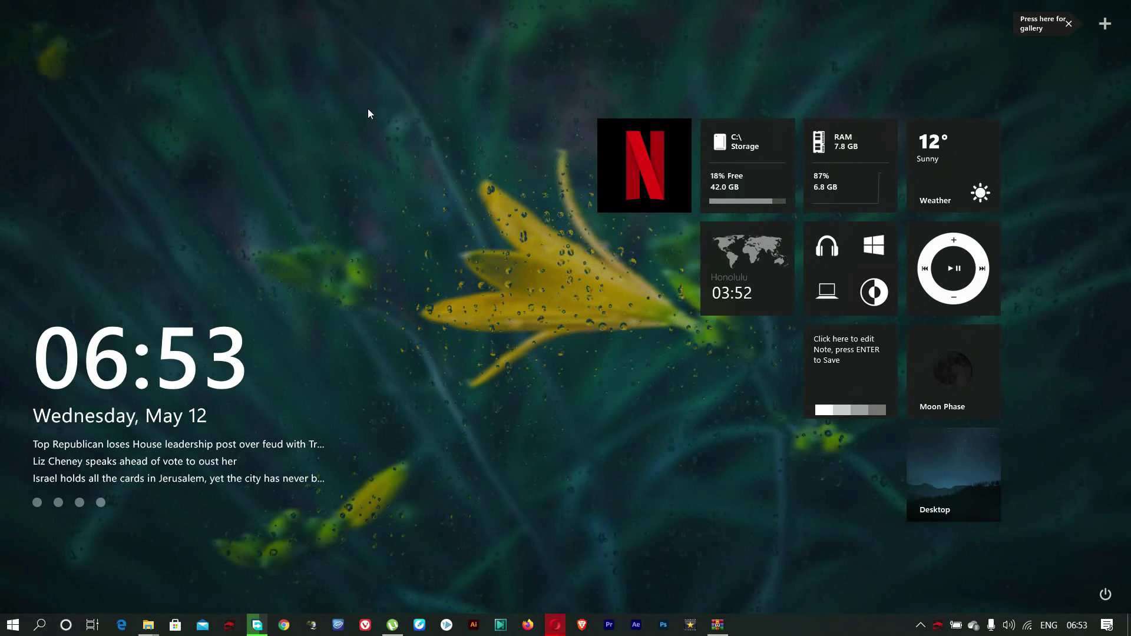
Close the Desktop, Note and Moon Phase tiles in Omnimo.
right_click(930, 478)
left_click(989, 530)
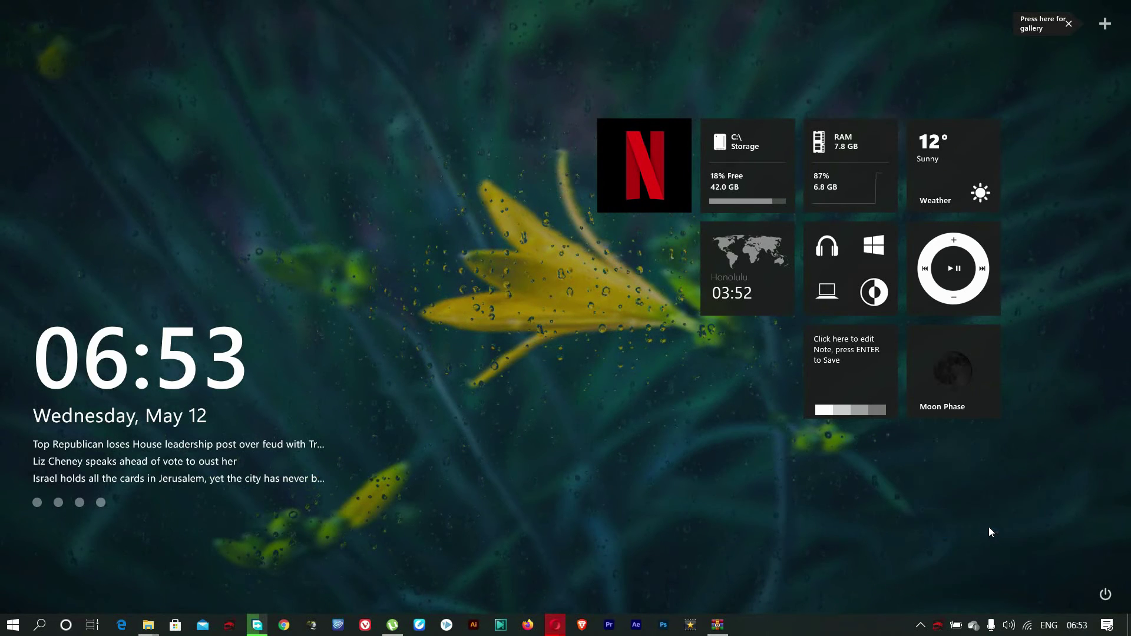
right_click(854, 372)
left_click(896, 442)
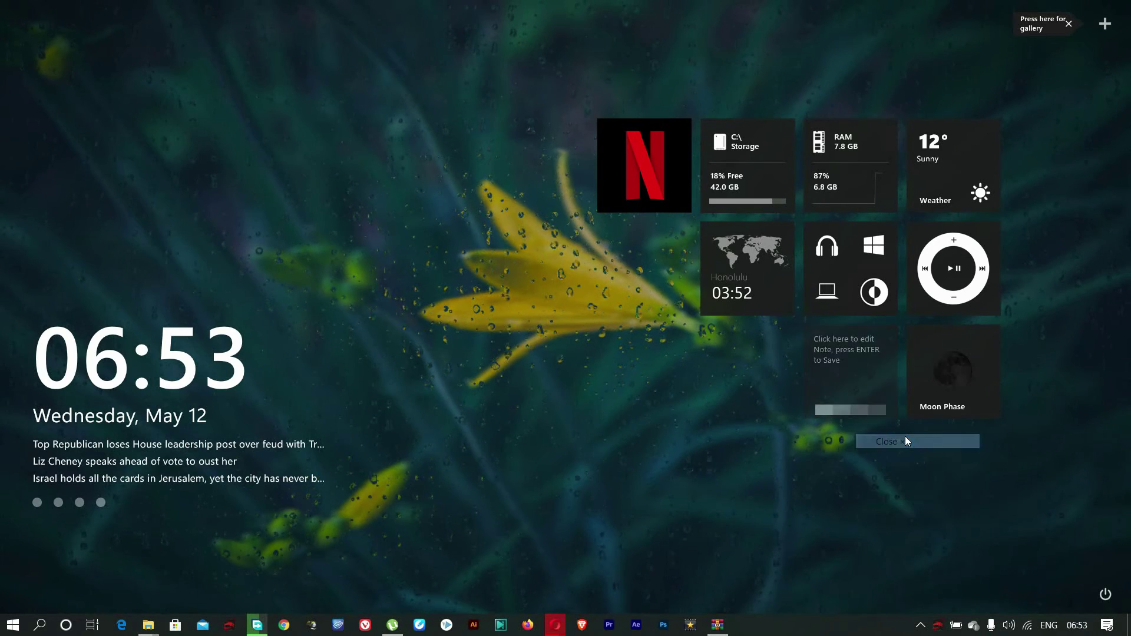
right_click(924, 373)
left_click(967, 422)
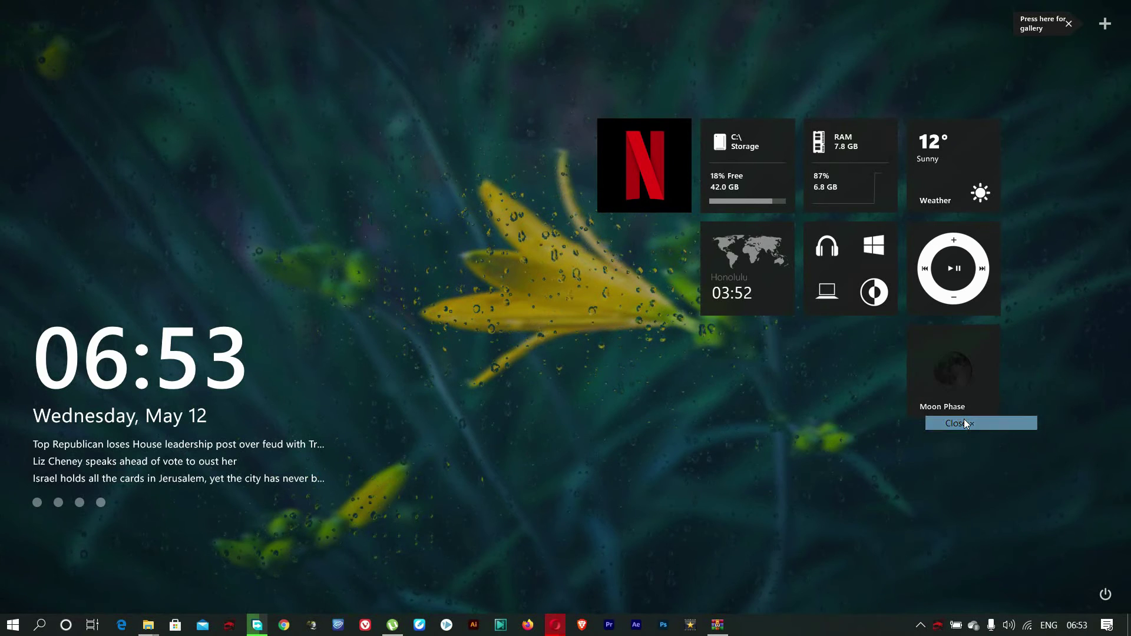
Dismiss the Omnimo welcome window and close the Storage tile.
scroll(589, 350, "down", 2)
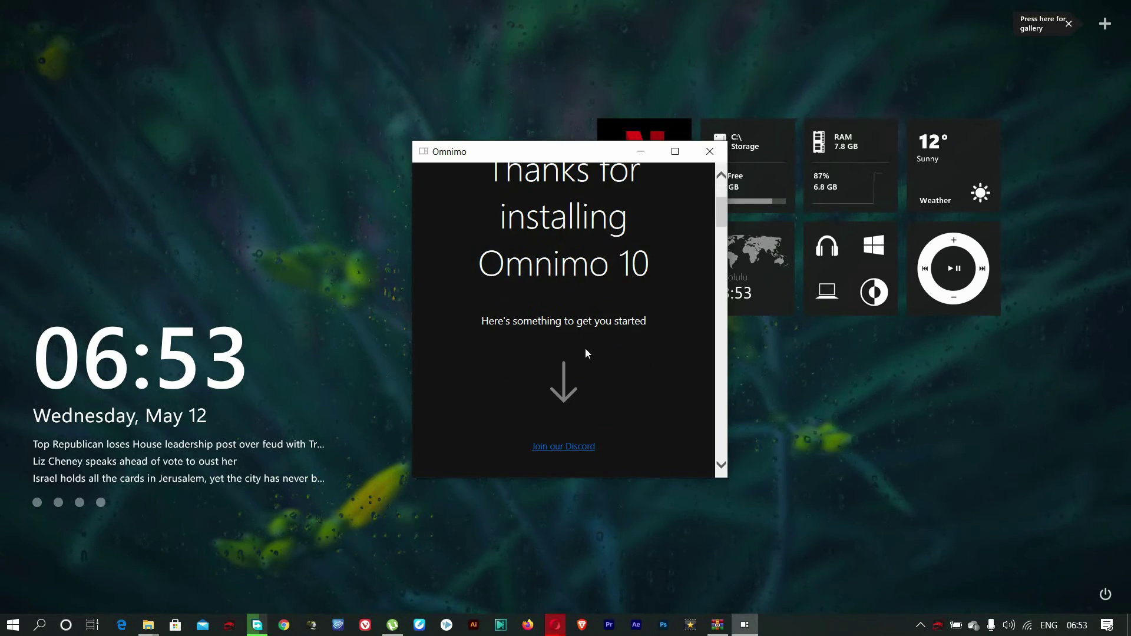
left_click(719, 150)
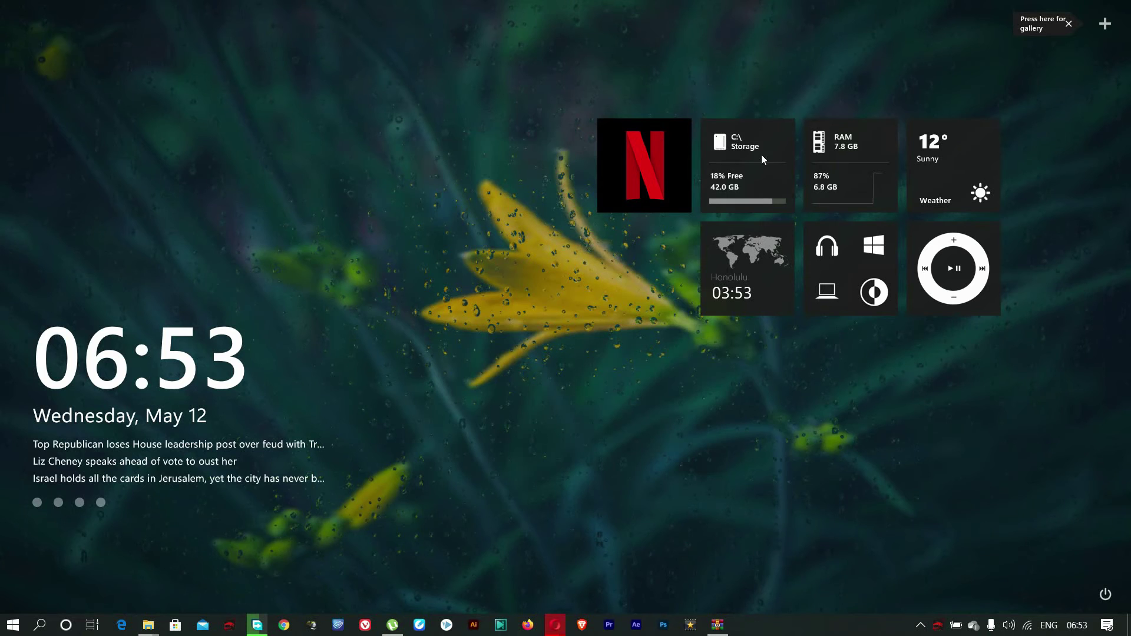
right_click(744, 147)
left_click(782, 191)
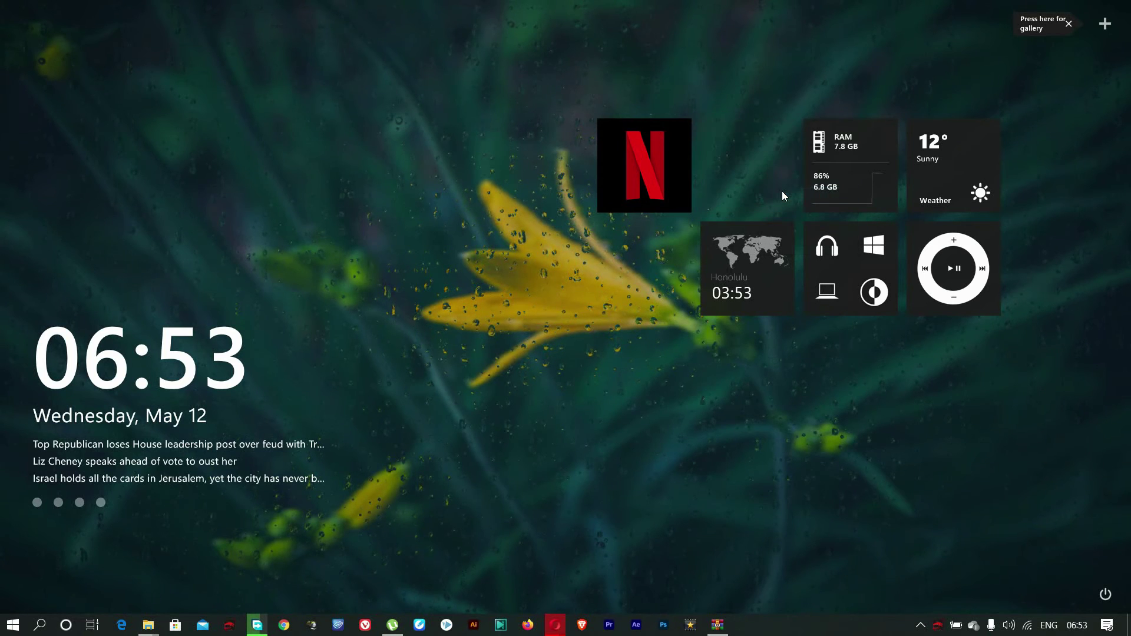
Drag the Netflix tile beside RAM, refresh the desktop, and close the leftover minimized window.
left_click_drag(644, 163, 741, 165)
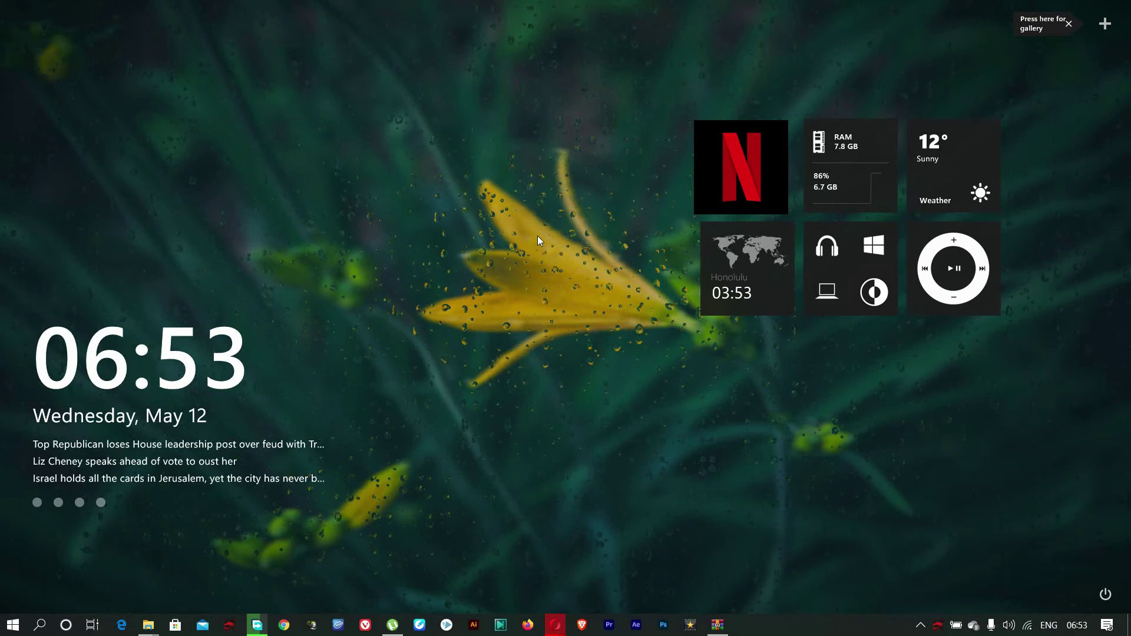
right_click(448, 221)
left_click(477, 265)
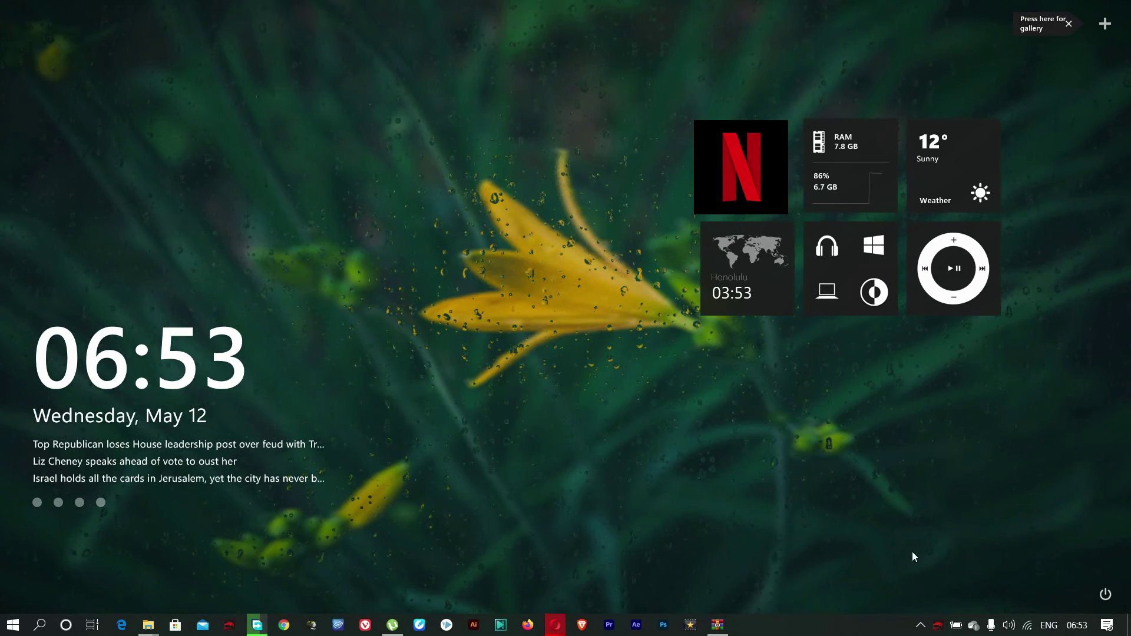
left_click(782, 529)
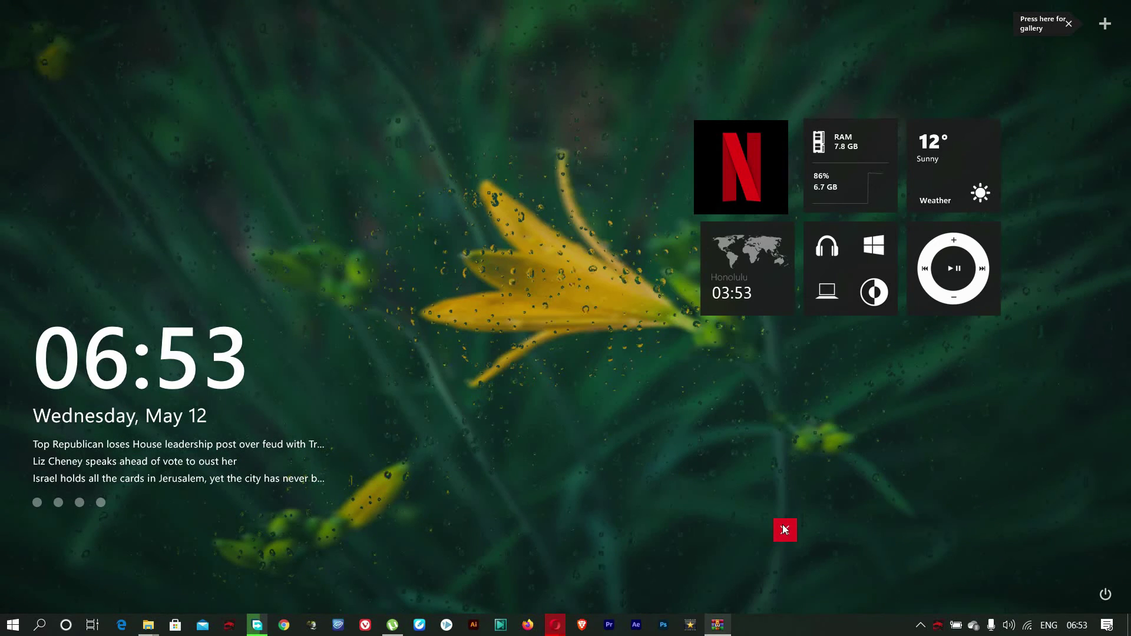
Turn on taskbar auto-hide in desktop mode and set the taskbar location to Top.
right_click(797, 629)
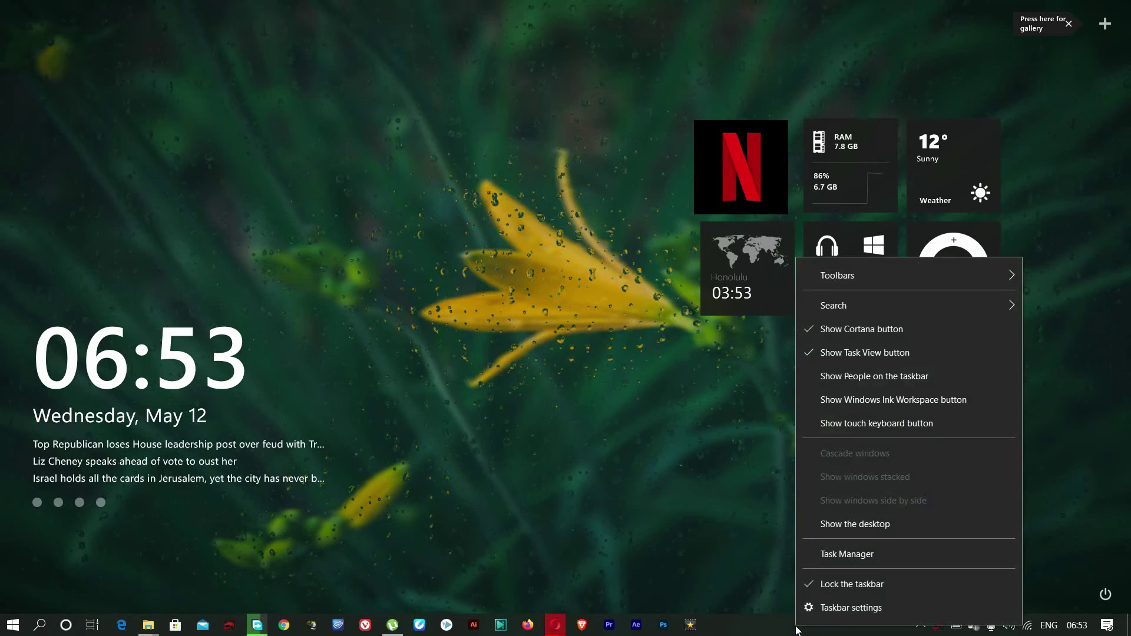
left_click(834, 607)
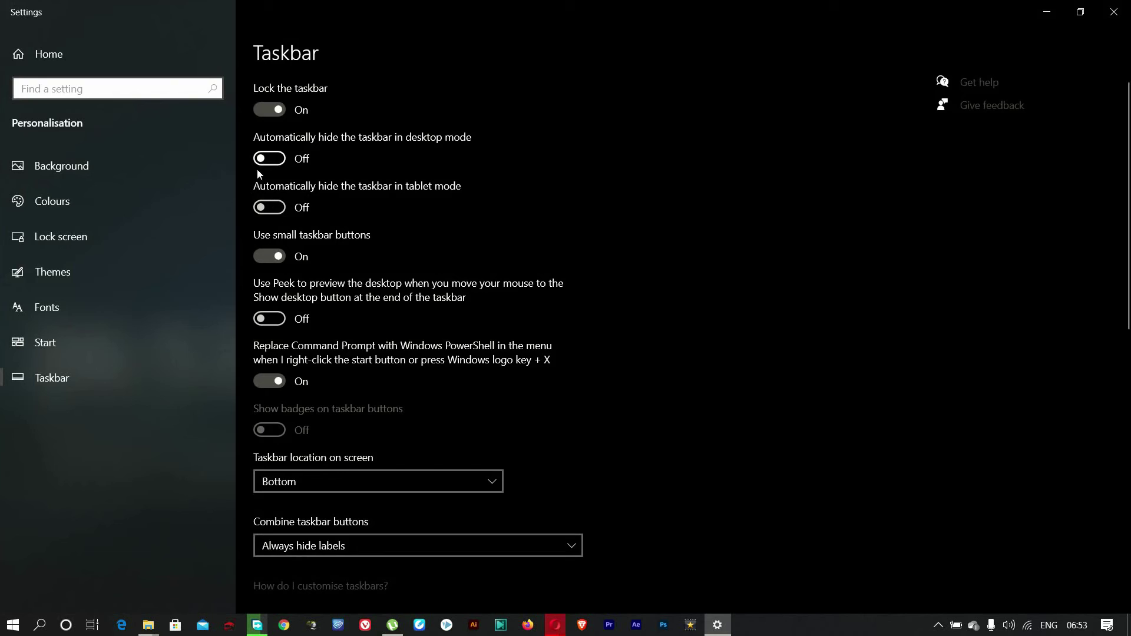
left_click(280, 161)
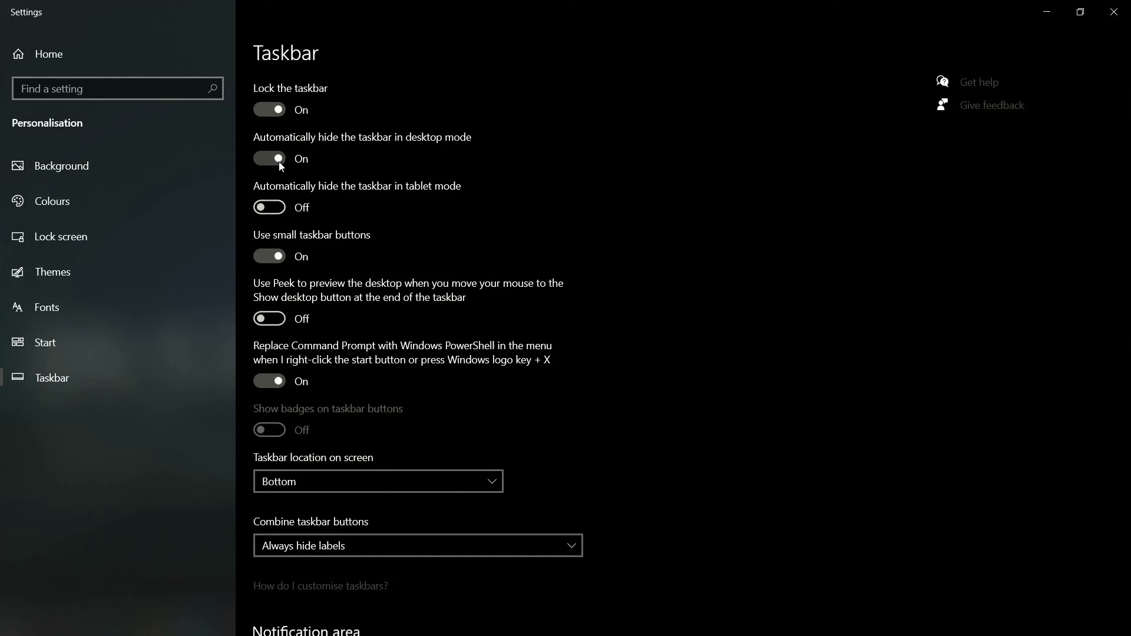
left_click(321, 479)
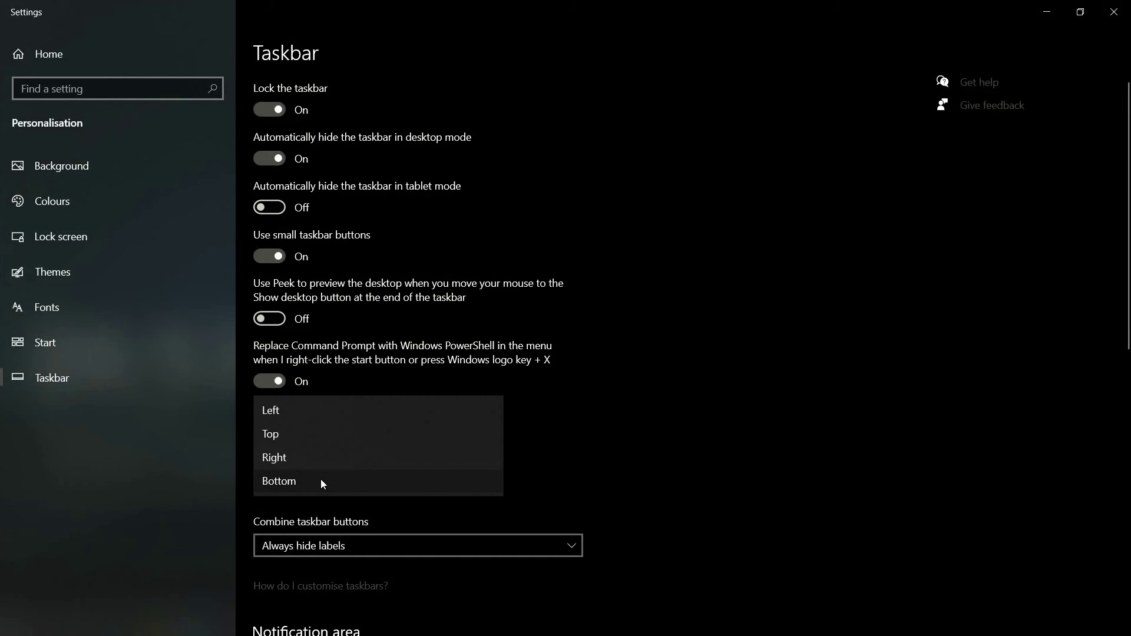
left_click(316, 435)
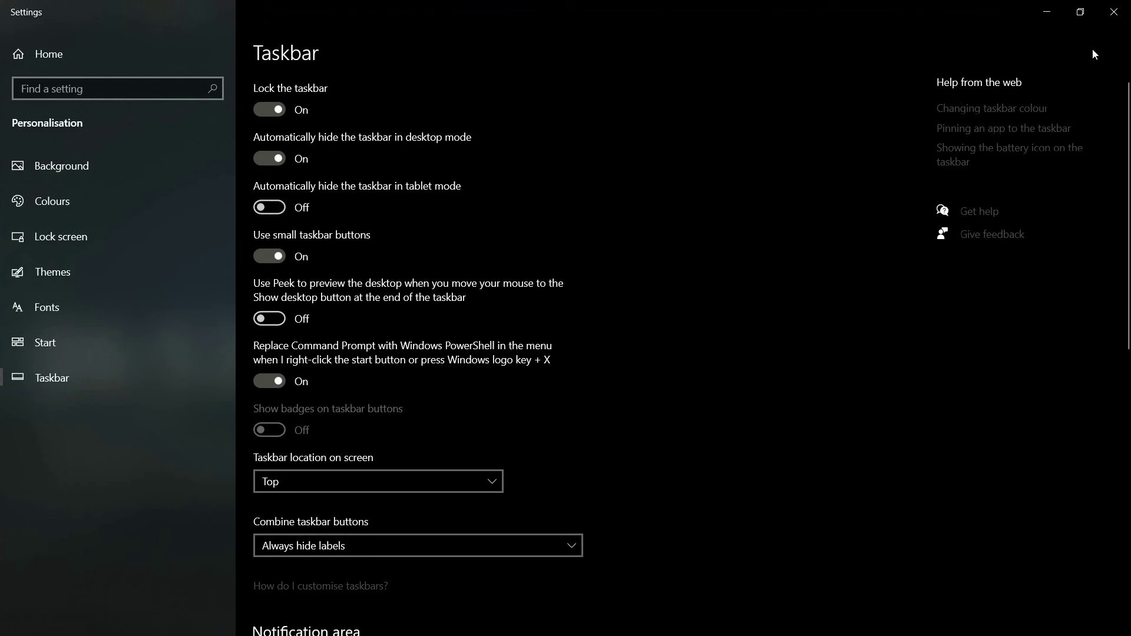
Minimize Settings, refresh the desktop, and start Omnimo's sleep countdown from its power button.
left_click(1043, 12)
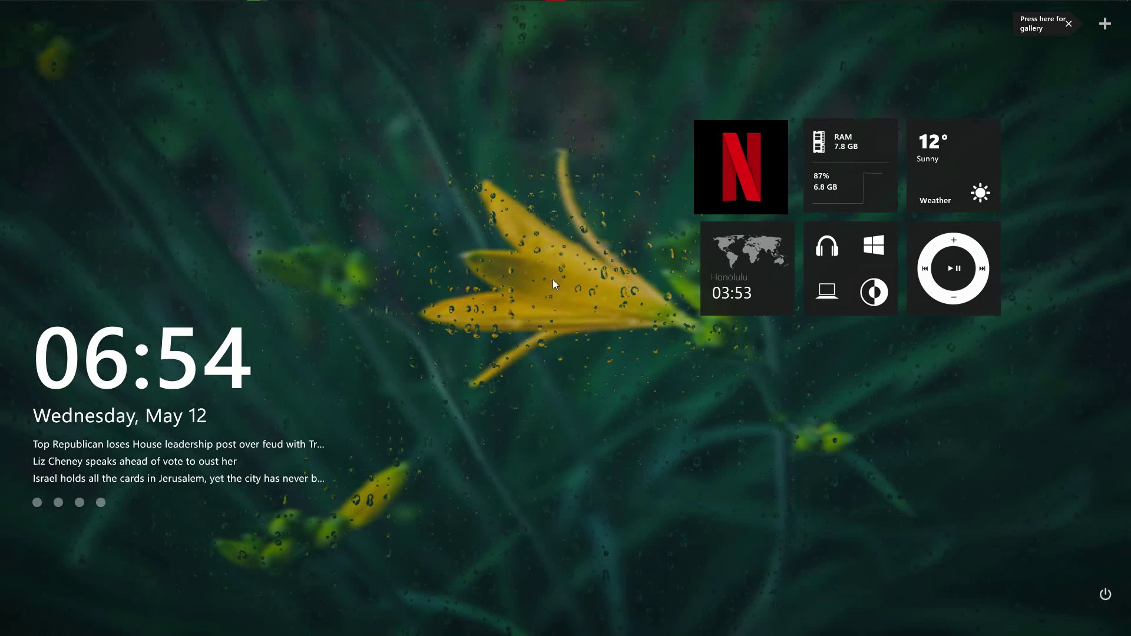
mouse_move(470, 6)
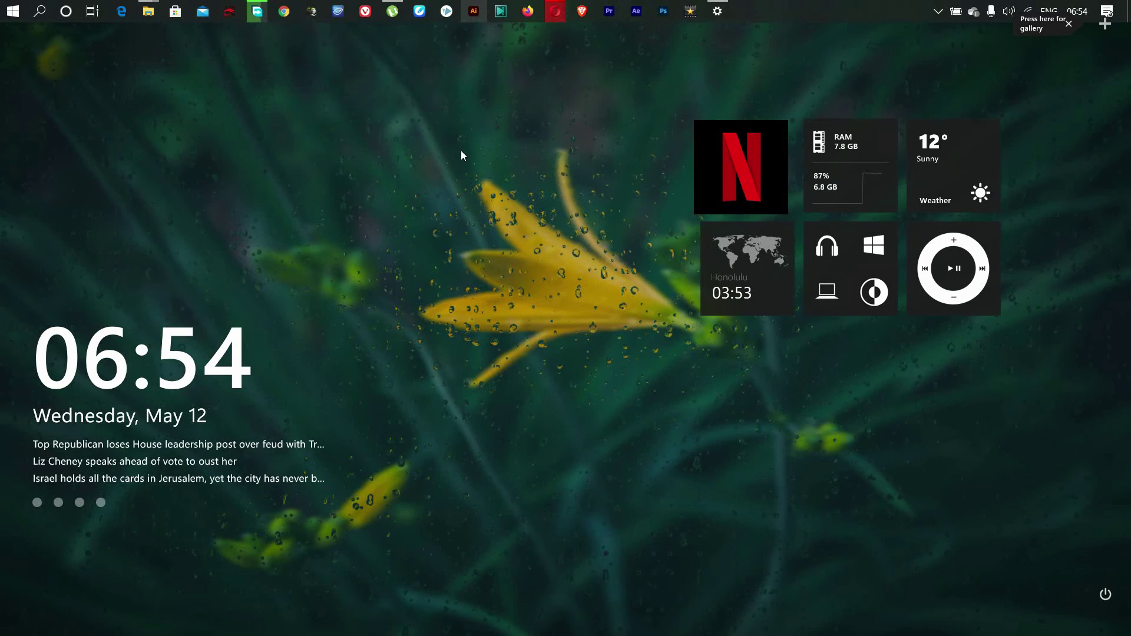
right_click(455, 176)
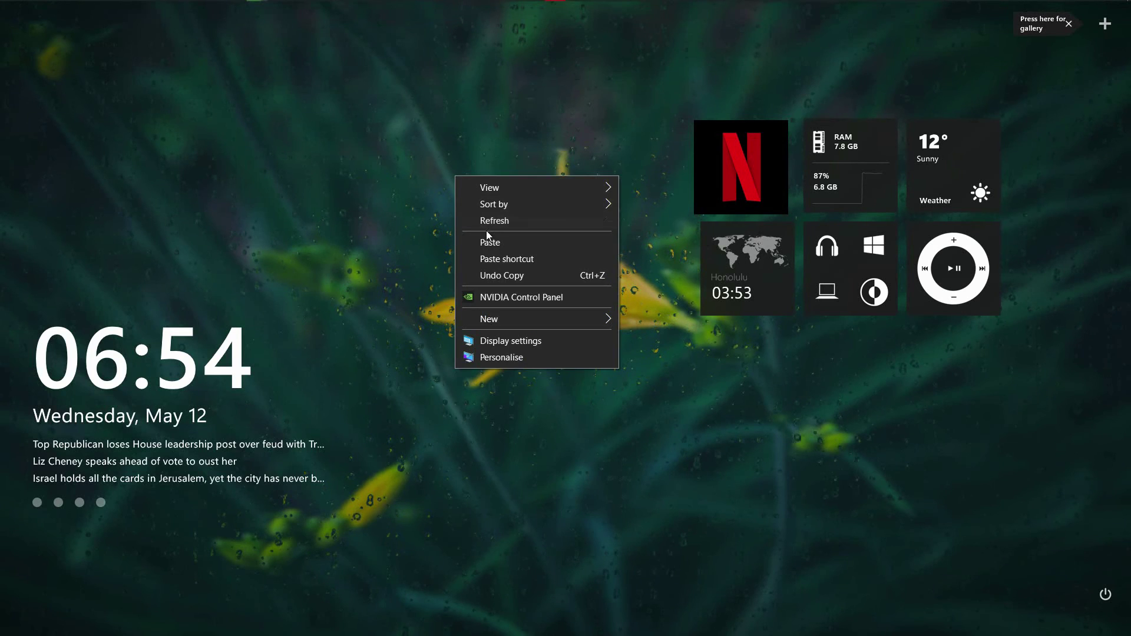
left_click(489, 219)
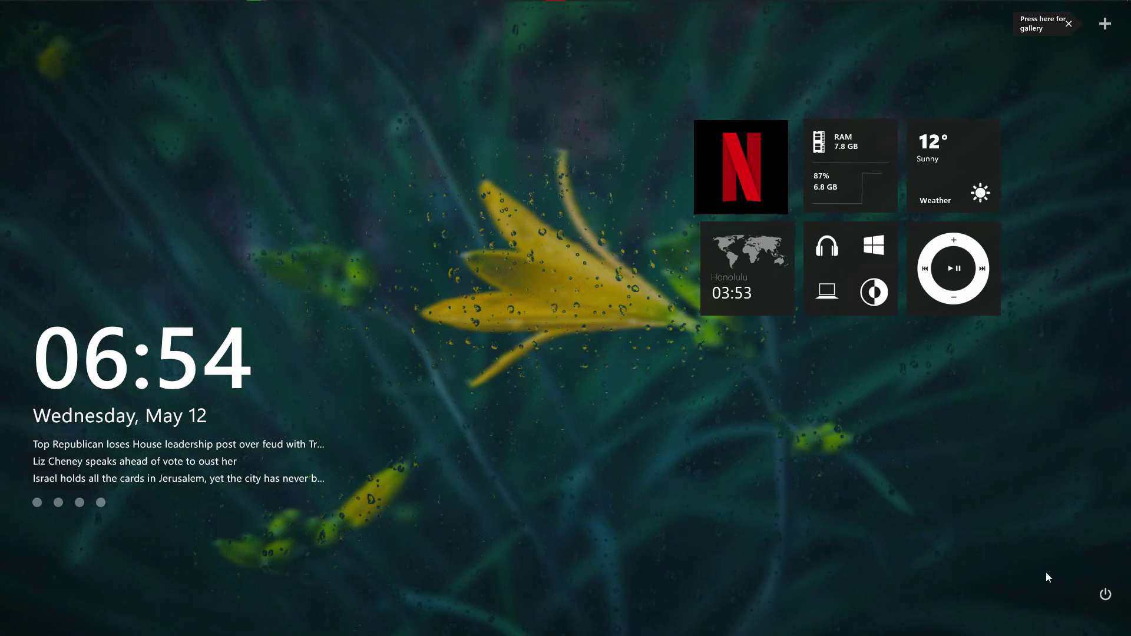
left_click(1102, 596)
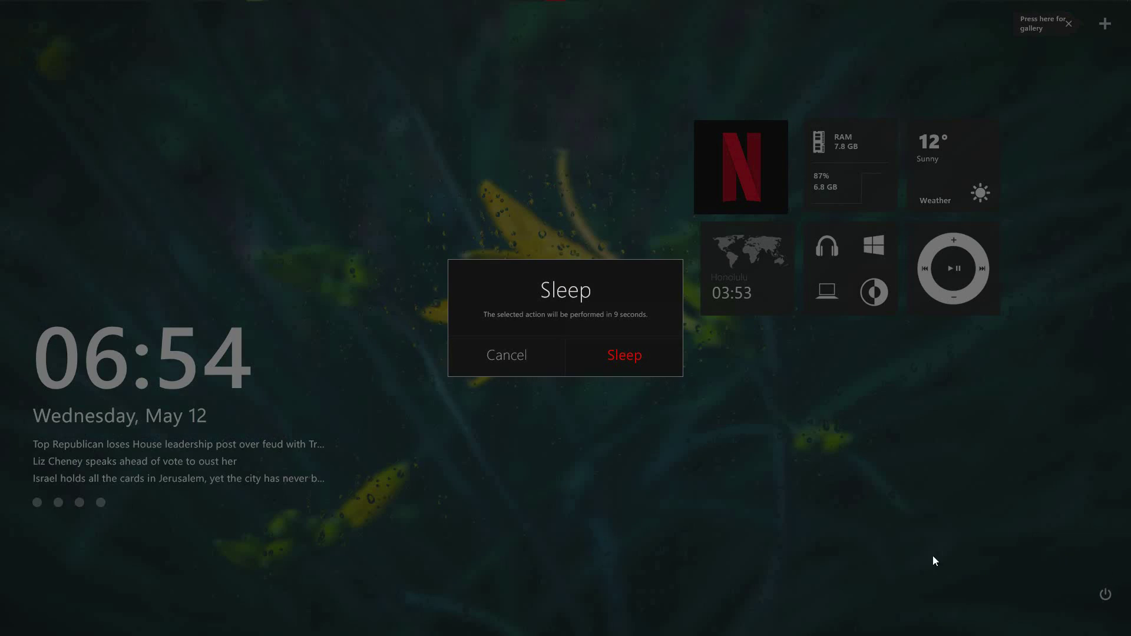